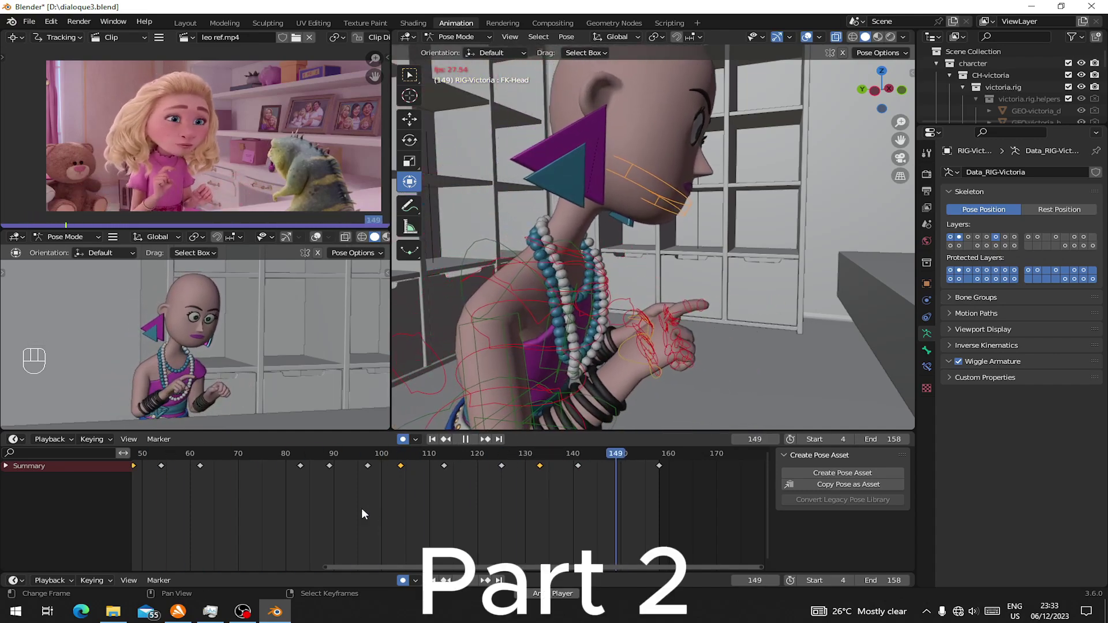
Save the file, then enlarge the camera preview beneath the reference clip and frame the character in it
{"action": "key", "text": "ctrl+s"}
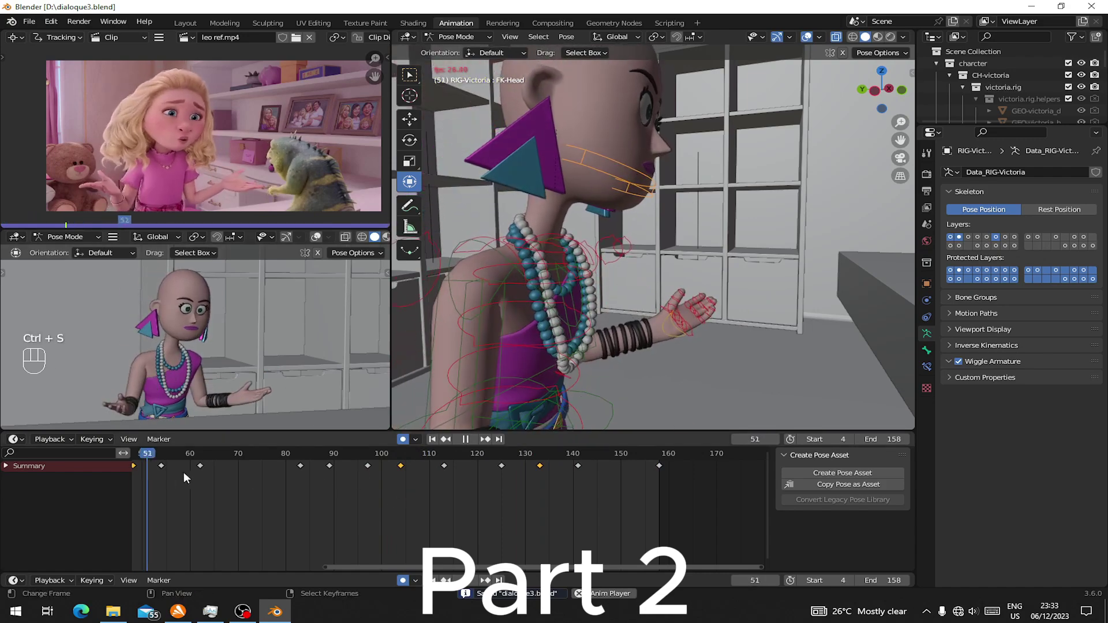
{"action": "left_click_drag", "start_coordinate": [200, 228], "coordinate": [200, 197]}
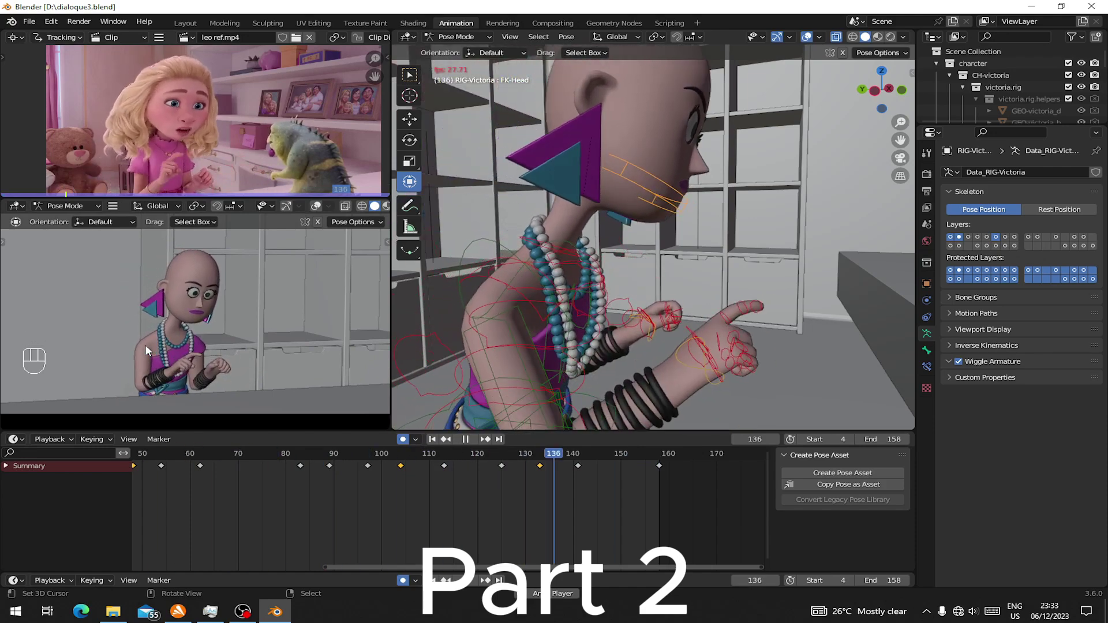
{"action": "scroll", "coordinate": [264, 361], "scroll_direction": "down", "scroll_amount": 3}
{"action": "scroll", "coordinate": [268, 361], "scroll_direction": "up", "scroll_amount": 2}
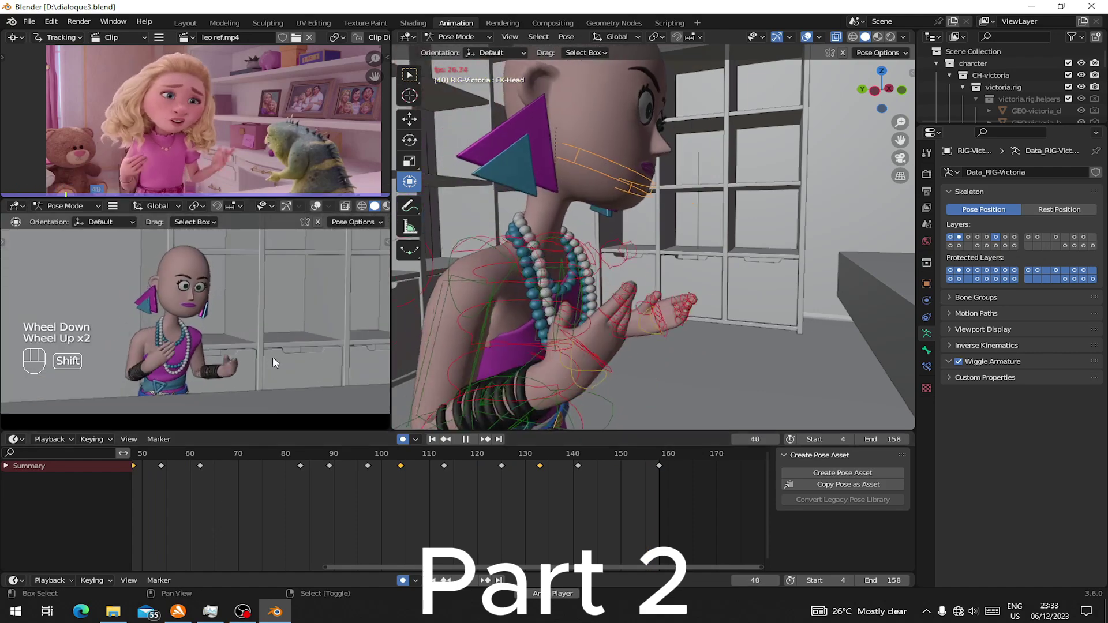
{"action": "middle_click_drag", "start_coordinate": [273, 357], "coordinate": [272, 375], "text": "shift"}
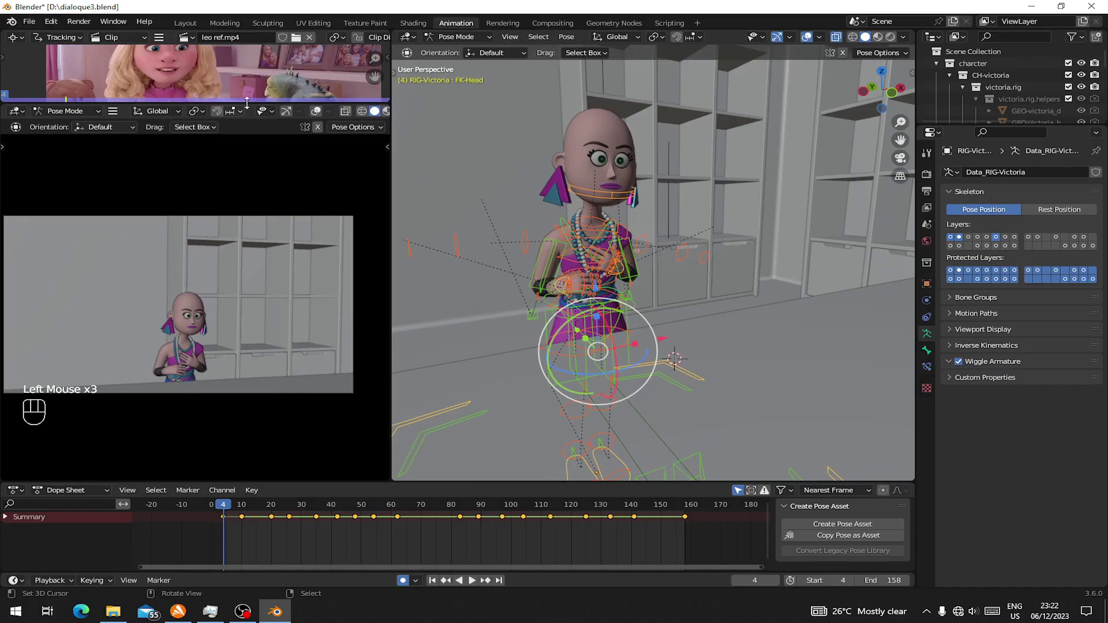
Enlarge the reference clip area and cycle the Victoria rig through Edit and Object modes back to Pose Mode
{"action": "left_click_drag", "start_coordinate": [247, 101], "coordinate": [247, 234]}
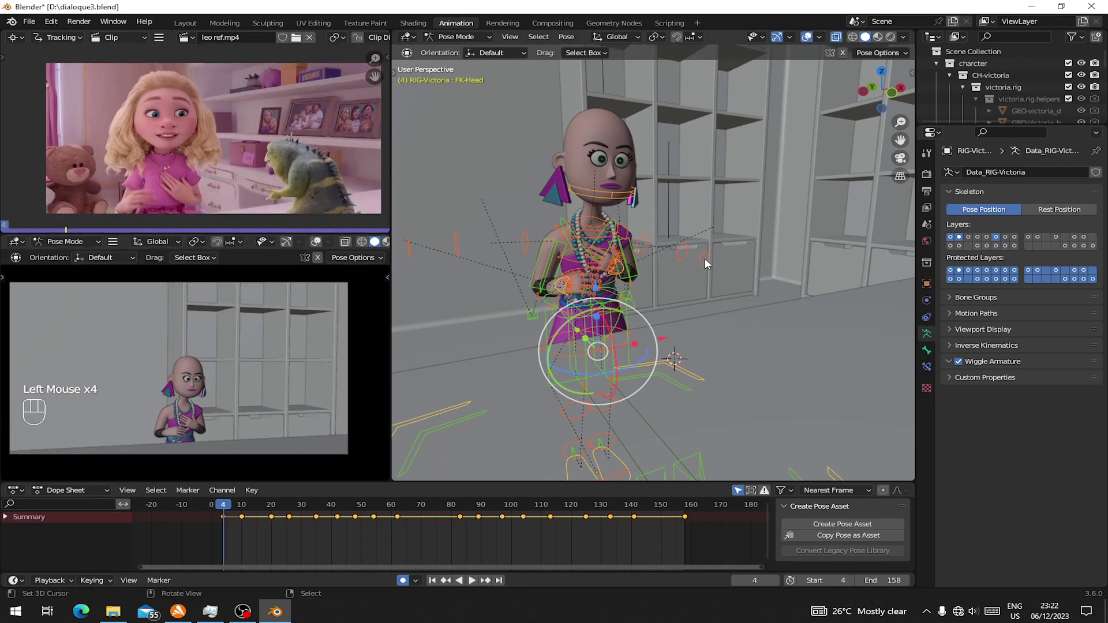
{"action": "left_click", "coordinate": [469, 53]}
{"action": "left_click", "coordinate": [462, 37]}
{"action": "left_click", "coordinate": [459, 63]}
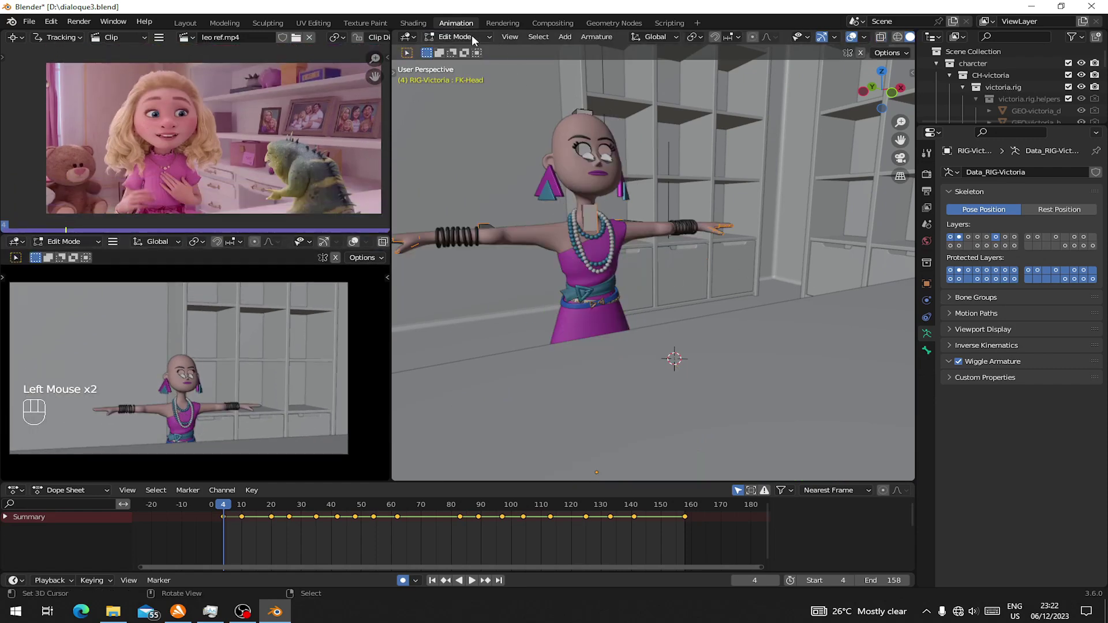
{"action": "left_click", "coordinate": [475, 50]}
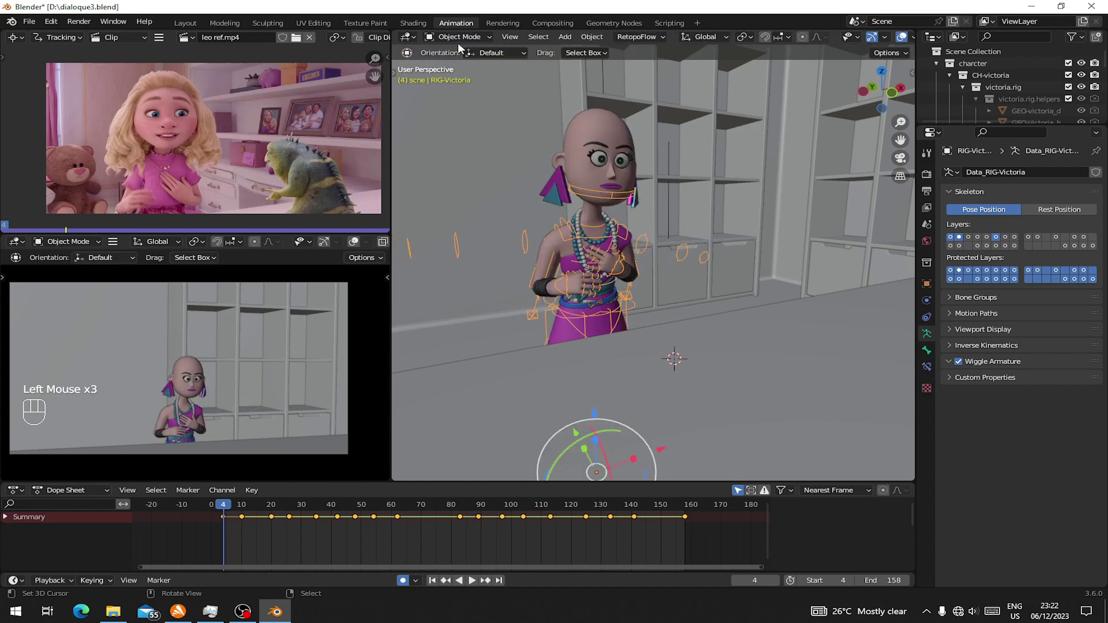
{"action": "left_click", "coordinate": [466, 76]}
Select all bones of the rig and change the Dope Sheet area to the Graph Editor
{"action": "key", "text": "a"}
{"action": "key", "text": "a"}
{"action": "key", "text": "a"}
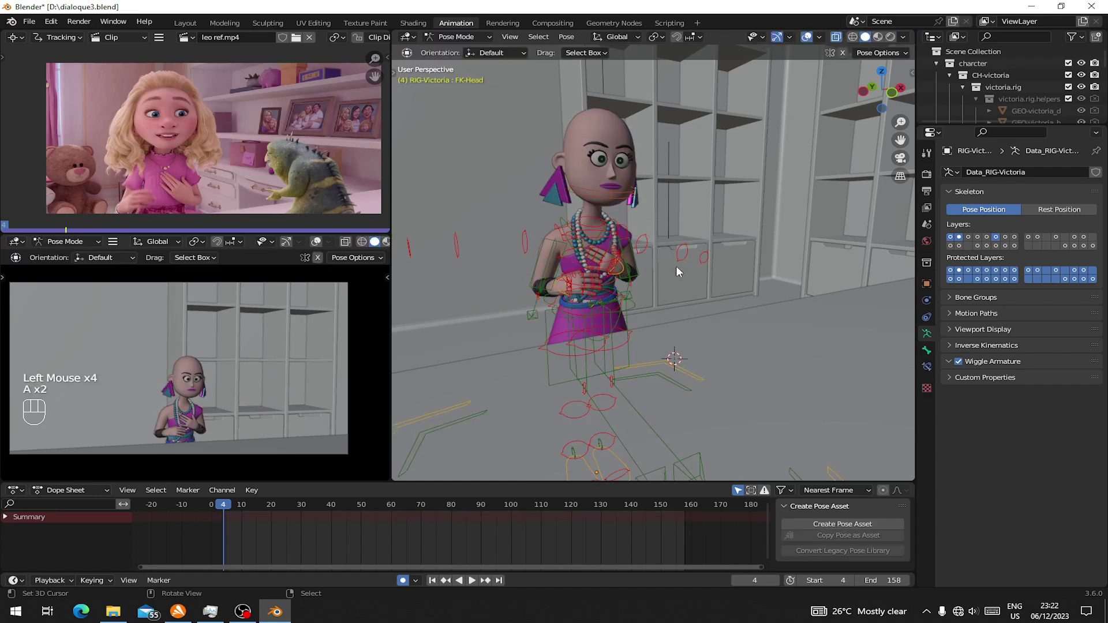
{"action": "left_click", "coordinate": [14, 498]}
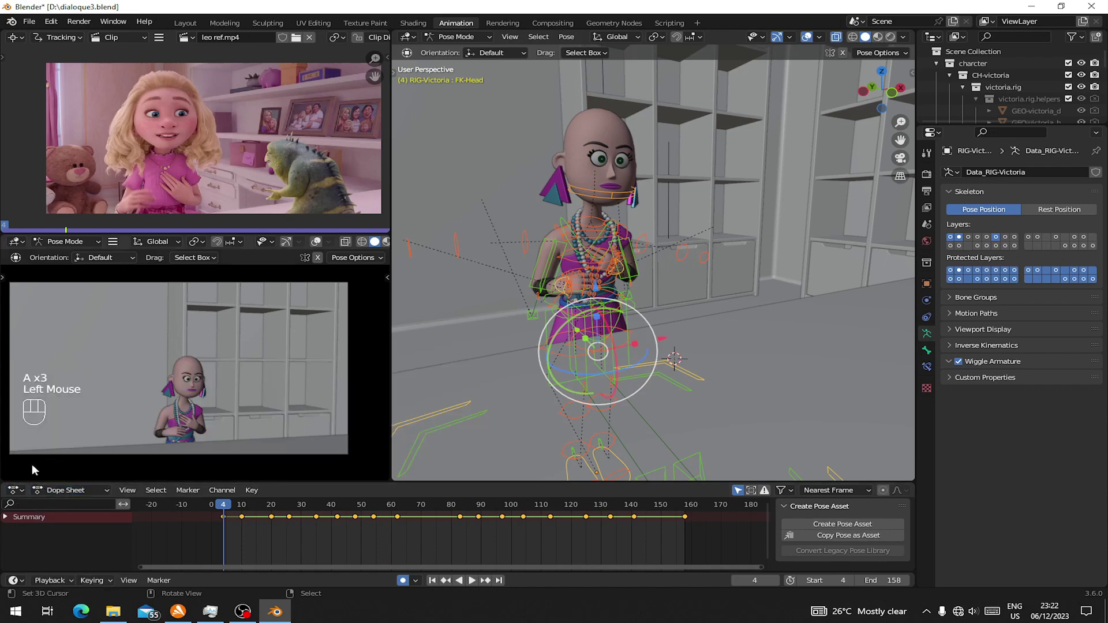
{"action": "left_click", "coordinate": [21, 493]}
{"action": "left_click", "coordinate": [171, 397]}
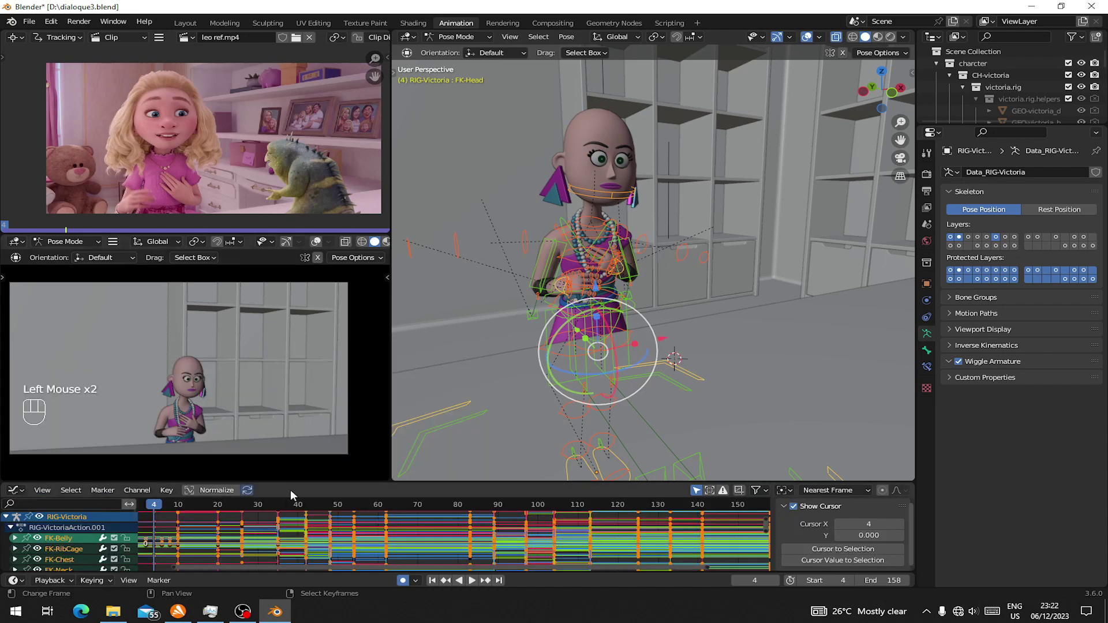
Enlarge the Graph Editor and select all keyframes of the rig's curves
{"action": "left_click_drag", "start_coordinate": [295, 472], "coordinate": [294, 407]}
{"action": "key", "text": "a"}
{"action": "scroll", "coordinate": [292, 491], "scroll_direction": "down", "scroll_amount": 2}
{"action": "key", "text": "a"}
{"action": "key", "text": "a"}
{"action": "key", "text": "a"}
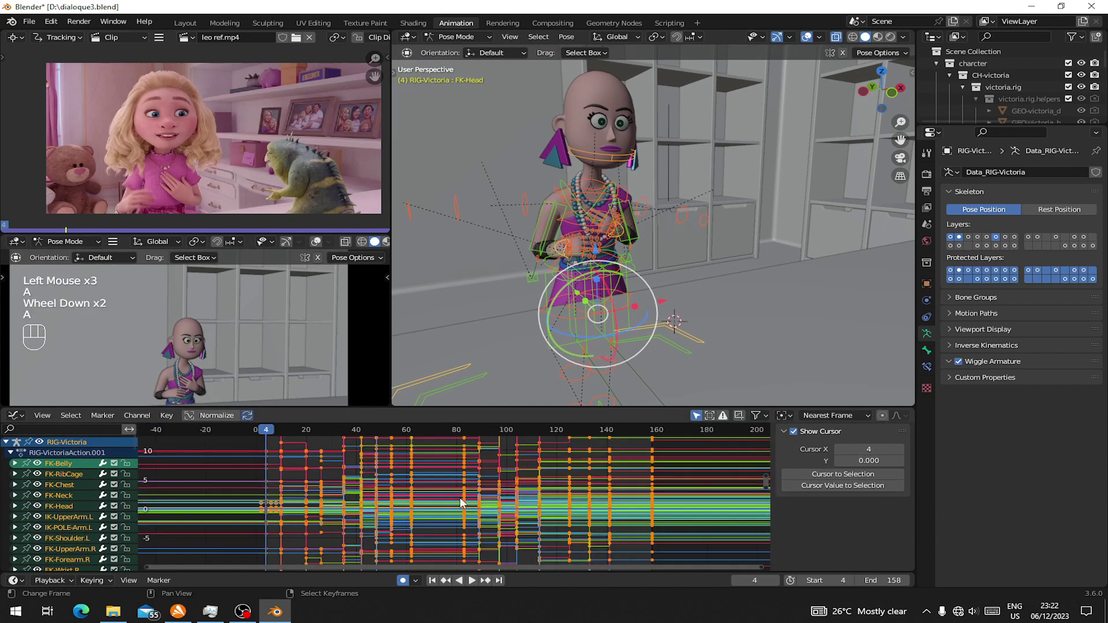
{"action": "key", "text": "a"}
{"action": "key", "text": "a"}
{"action": "key", "text": "a"}
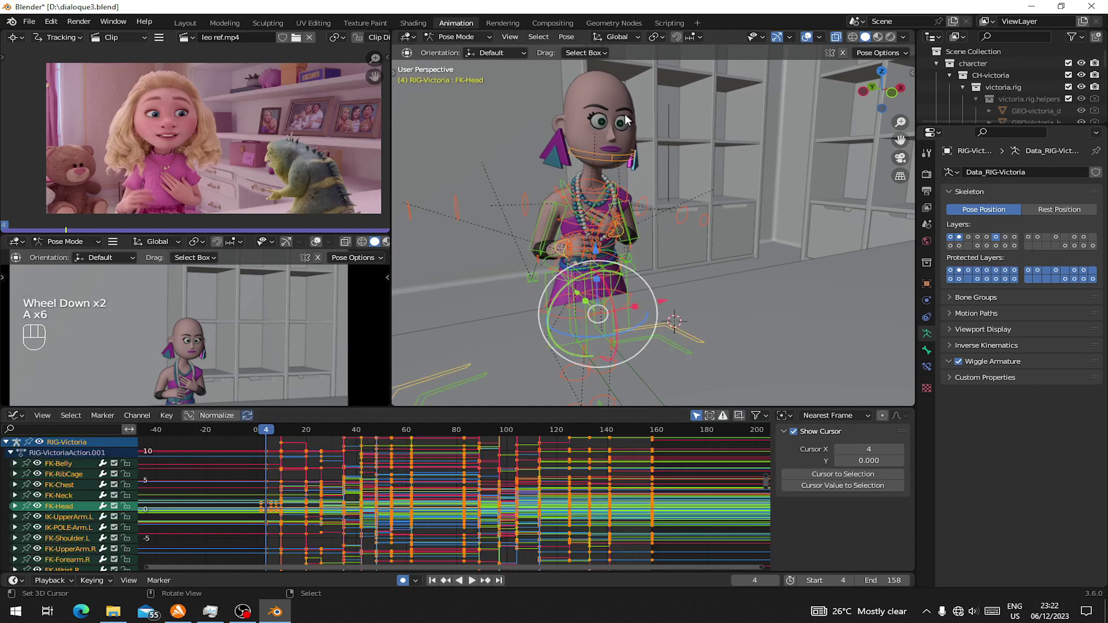
Set the default F-curve interpolation to Bezier in the Animation preferences and close the preferences
{"action": "left_click", "coordinate": [51, 21]}
{"action": "left_click", "coordinate": [56, 23]}
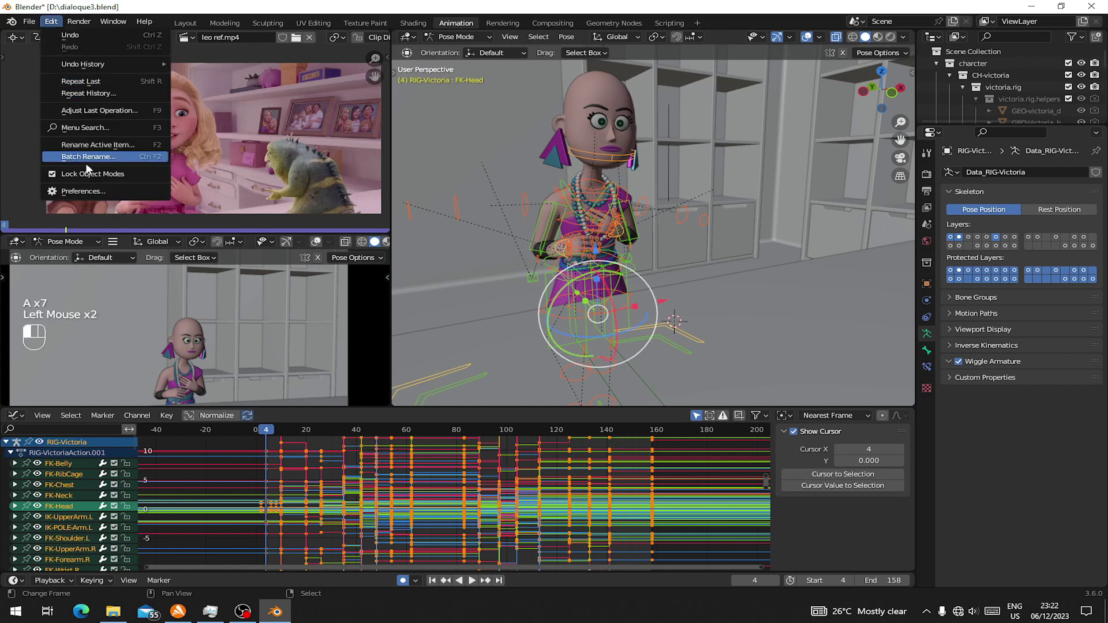
{"action": "left_click", "coordinate": [90, 154]}
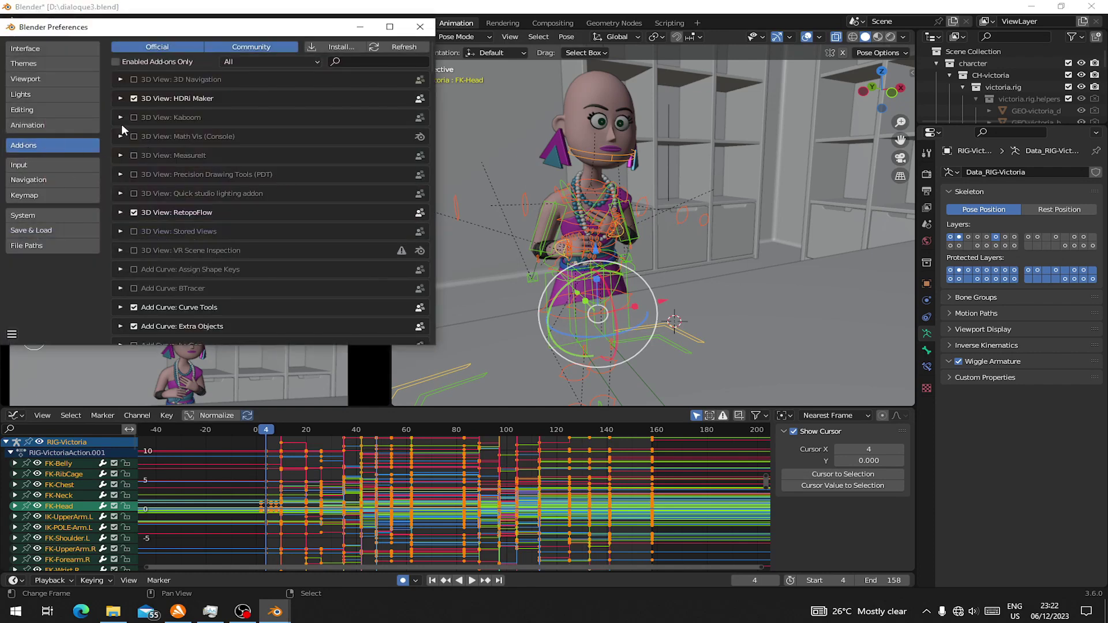
{"action": "left_click", "coordinate": [32, 126]}
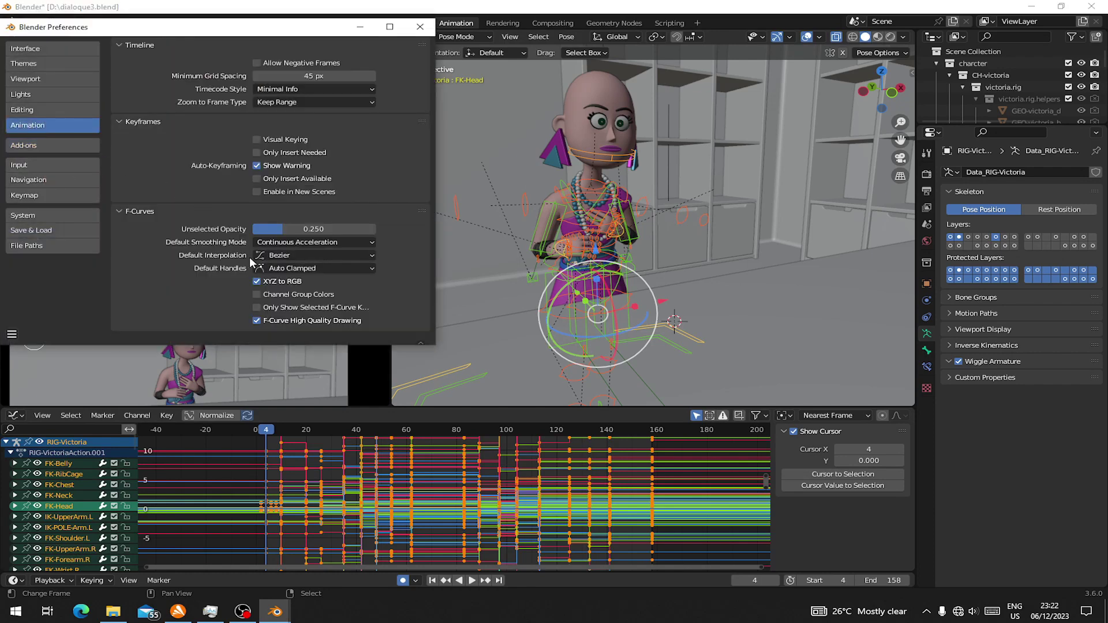
{"action": "left_click", "coordinate": [271, 256]}
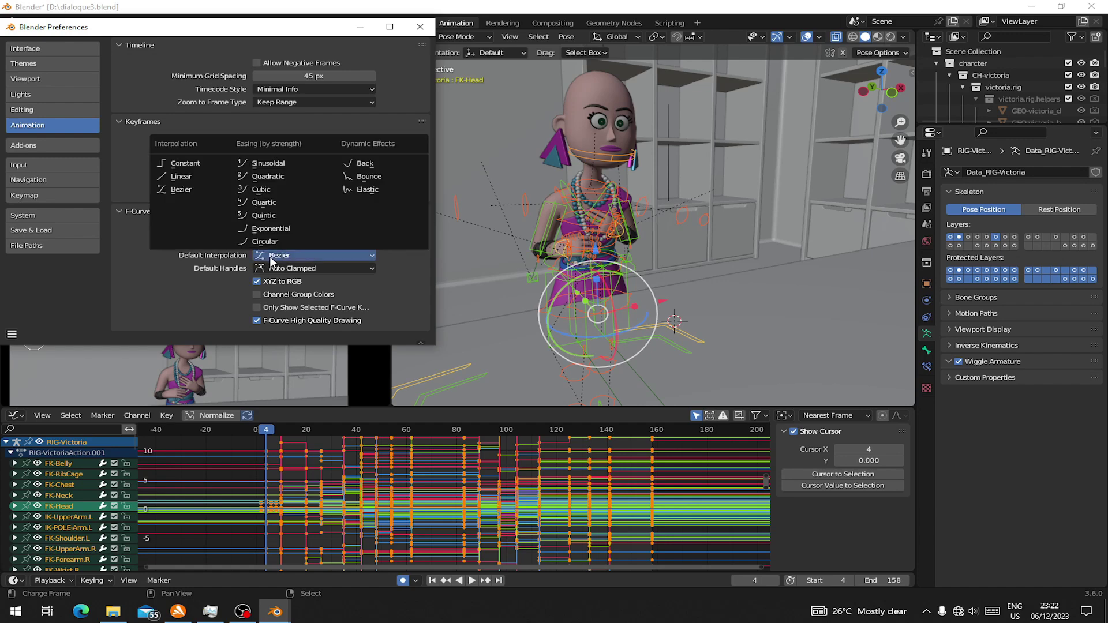
{"action": "left_click", "coordinate": [165, 190]}
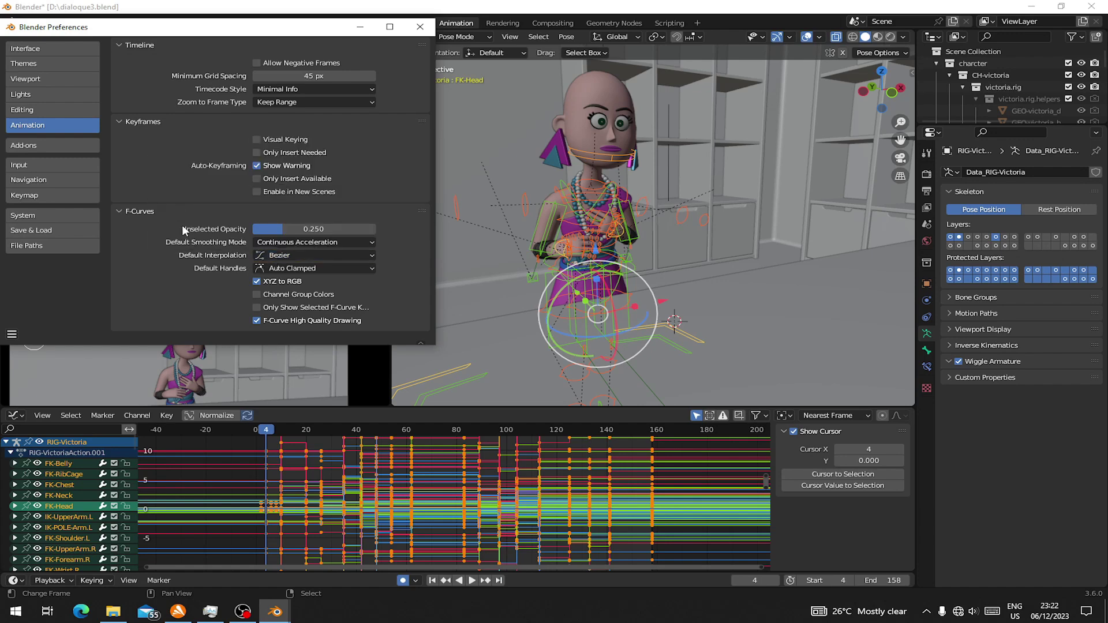
{"action": "left_click", "coordinate": [419, 27]}
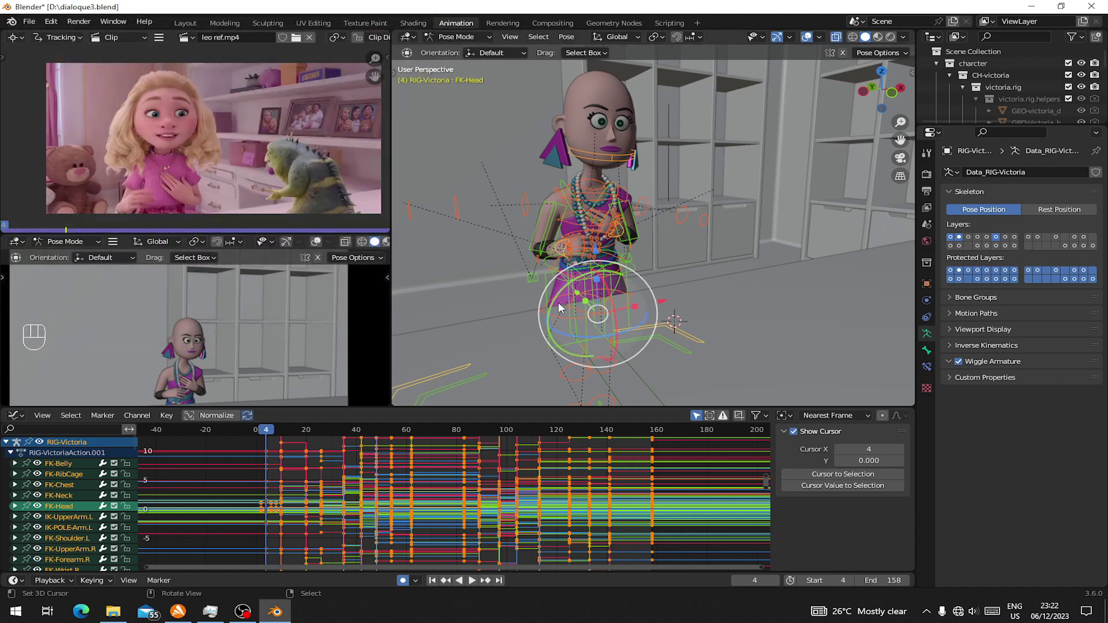
Set the interpolation of all selected keyframes to Bezier and play the animation
{"action": "key", "text": "t"}
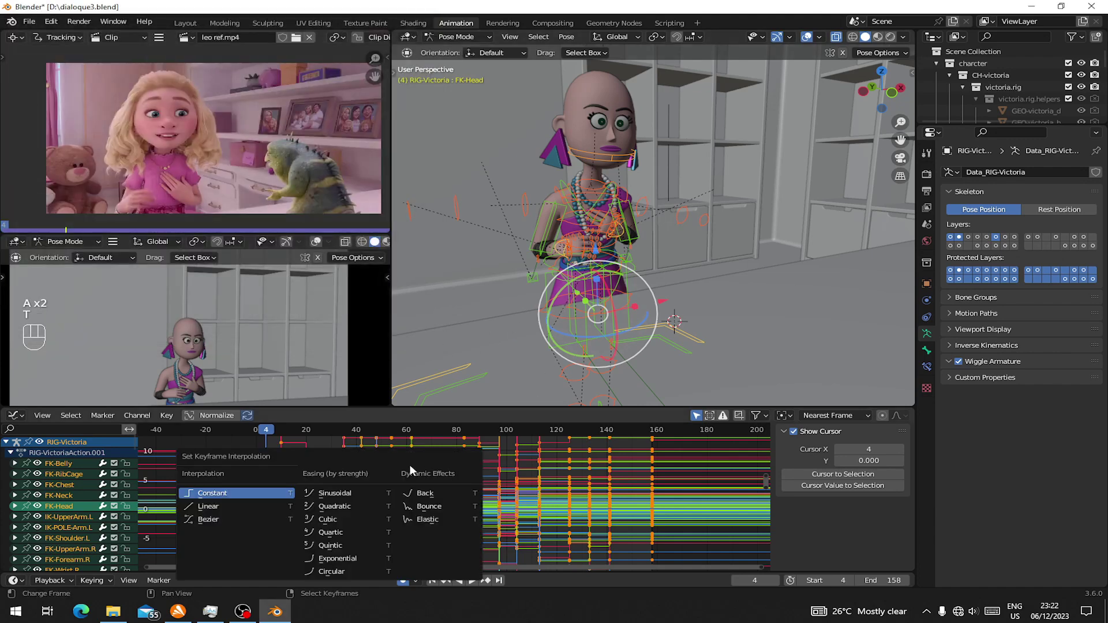
{"action": "left_click", "coordinate": [203, 519]}
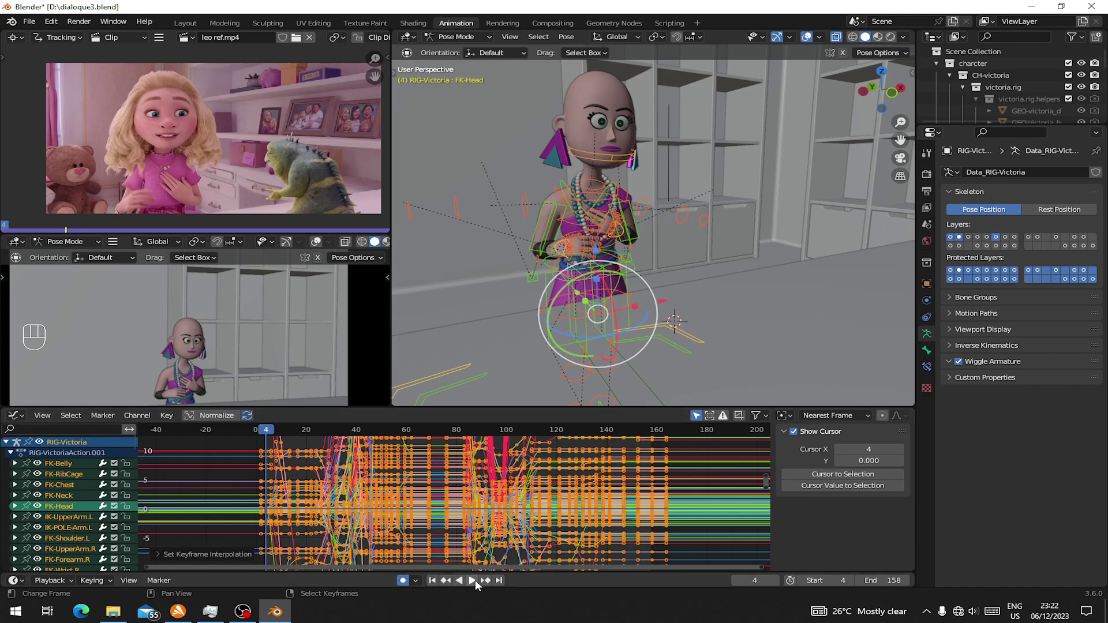
{"action": "left_click", "coordinate": [472, 580]}
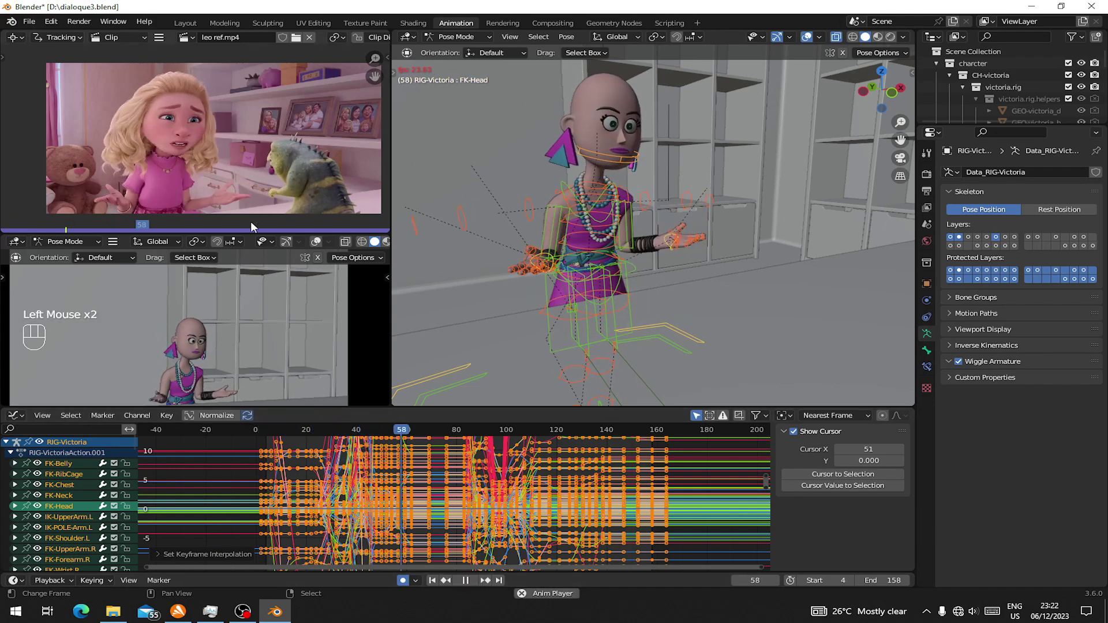
Enlarge the camera preview and review the interpolated motion by scrubbing through the frames and replaying it
{"action": "left_click_drag", "start_coordinate": [251, 234], "coordinate": [250, 141]}
{"action": "scroll", "coordinate": [281, 305], "scroll_direction": "up", "scroll_amount": 2}
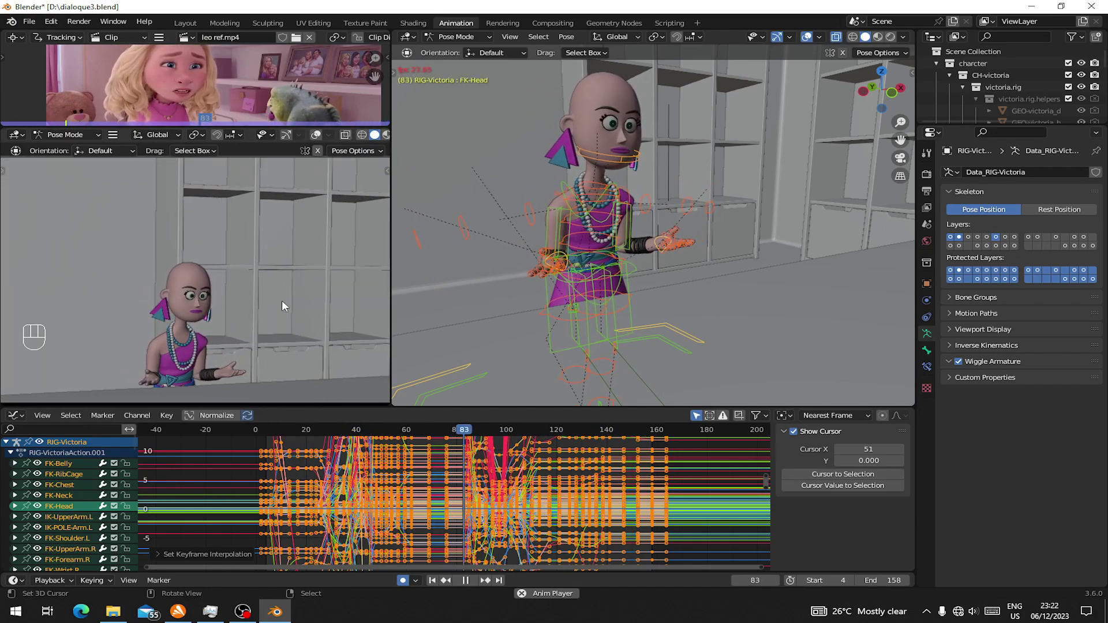
{"action": "key", "text": "space"}
{"action": "left_click", "coordinate": [424, 450]}
{"action": "left_click_drag", "start_coordinate": [424, 450], "coordinate": [359, 472]}
{"action": "scroll", "coordinate": [244, 315], "scroll_direction": "up", "scroll_amount": 2}
{"action": "middle_click_drag", "start_coordinate": [235, 370], "coordinate": [283, 346], "text": "shift"}
{"action": "left_click_drag", "start_coordinate": [356, 469], "coordinate": [406, 490]}
{"action": "scroll", "coordinate": [288, 380], "scroll_direction": "down", "scroll_amount": 2}
{"action": "key", "text": "space"}
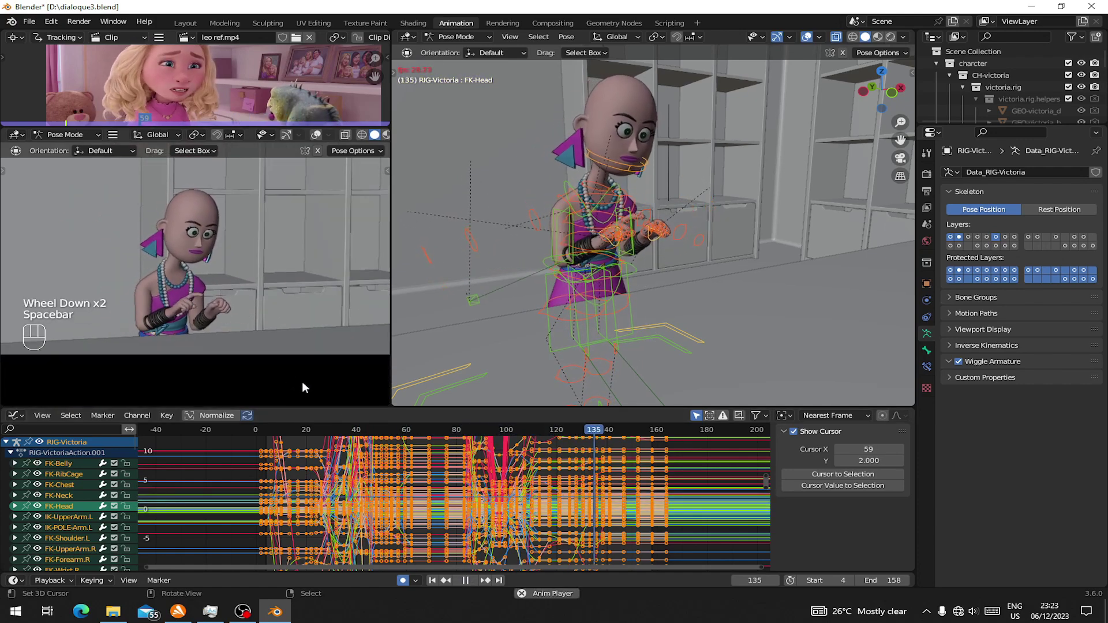
{"action": "key", "text": "space"}
Select all keyframes and apply the Discontinuity (Euler) Filter to the rotation curves
{"action": "key", "text": "a"}
{"action": "key", "text": "a"}
{"action": "key", "text": "a"}
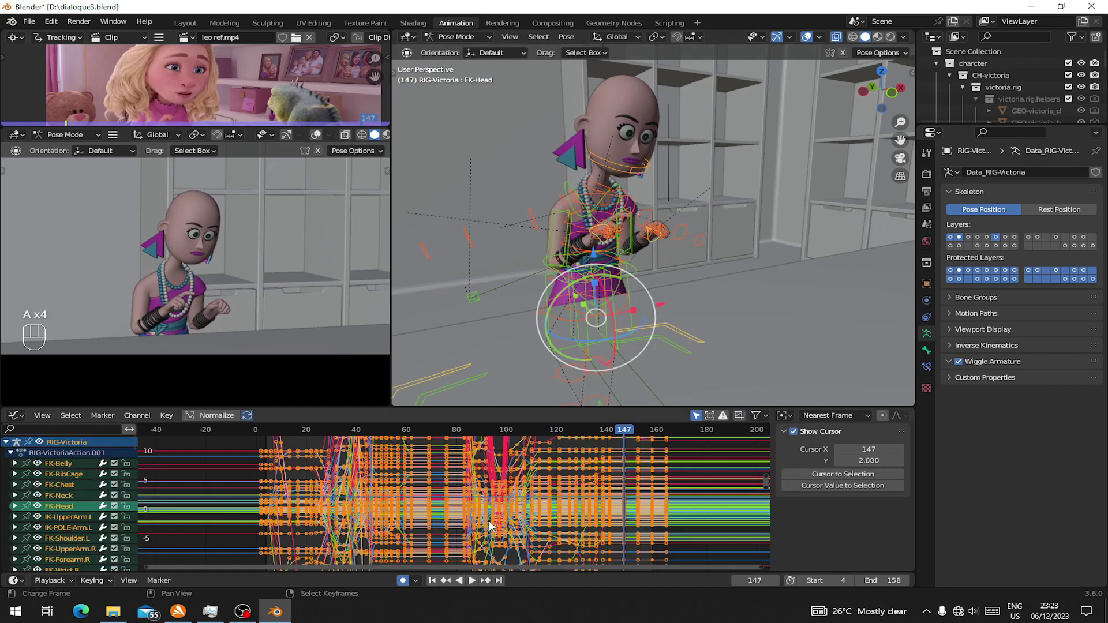
{"action": "key", "text": "F3"}
{"action": "type", "text": "fil"}
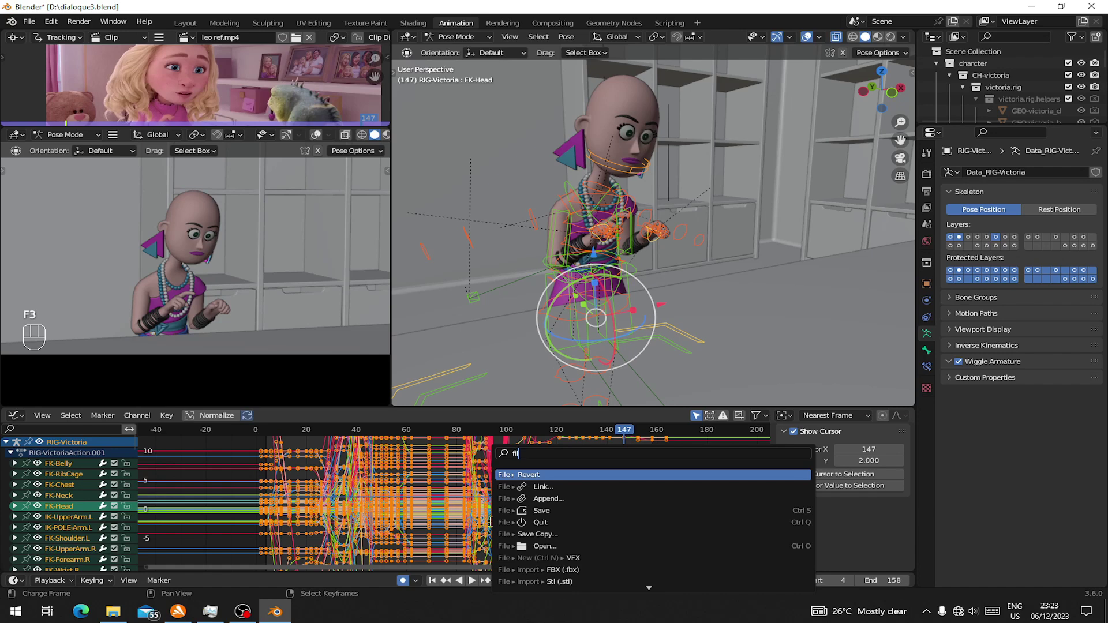
{"action": "type", "text": "ter"}
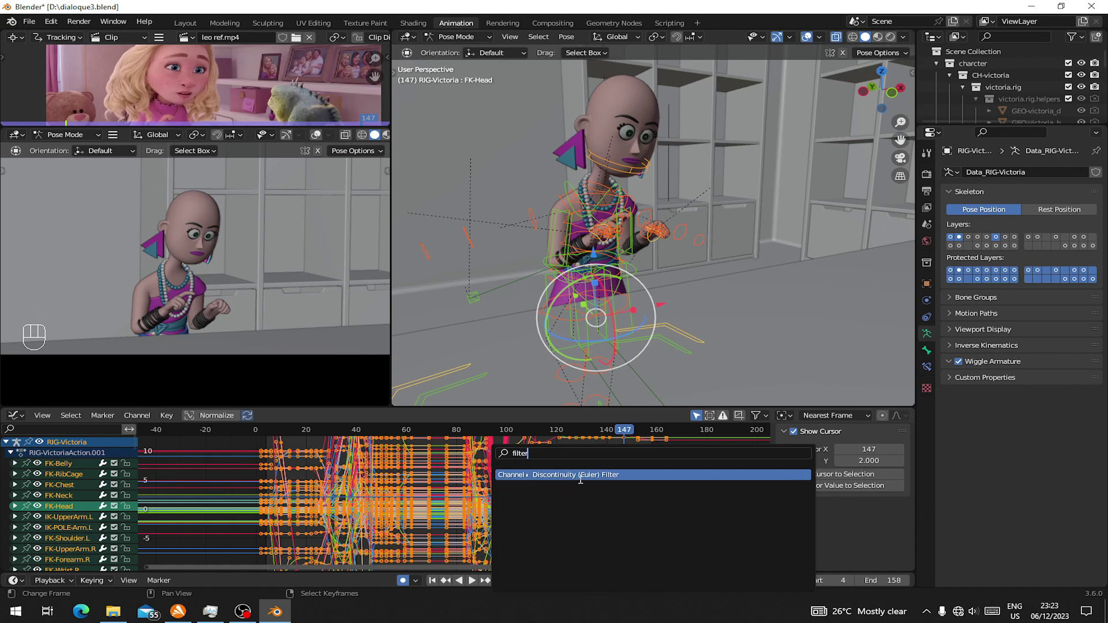
{"action": "key", "text": "Return"}
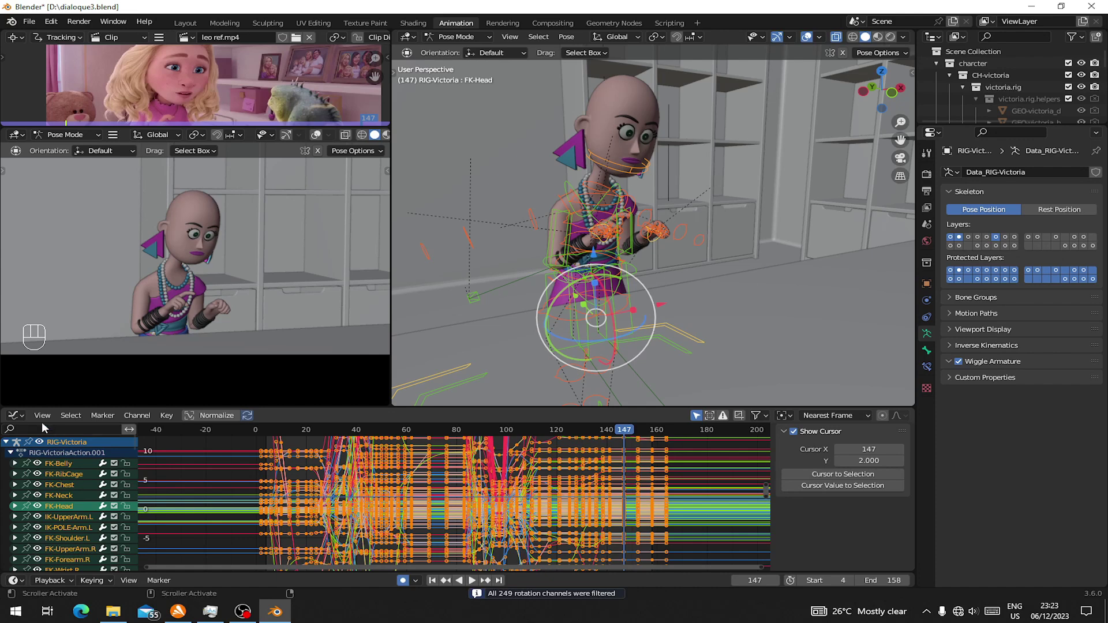
Replay the animation from about frame 11 to check the filtered rotations
{"action": "left_click", "coordinate": [285, 484]}
{"action": "key", "text": "space"}
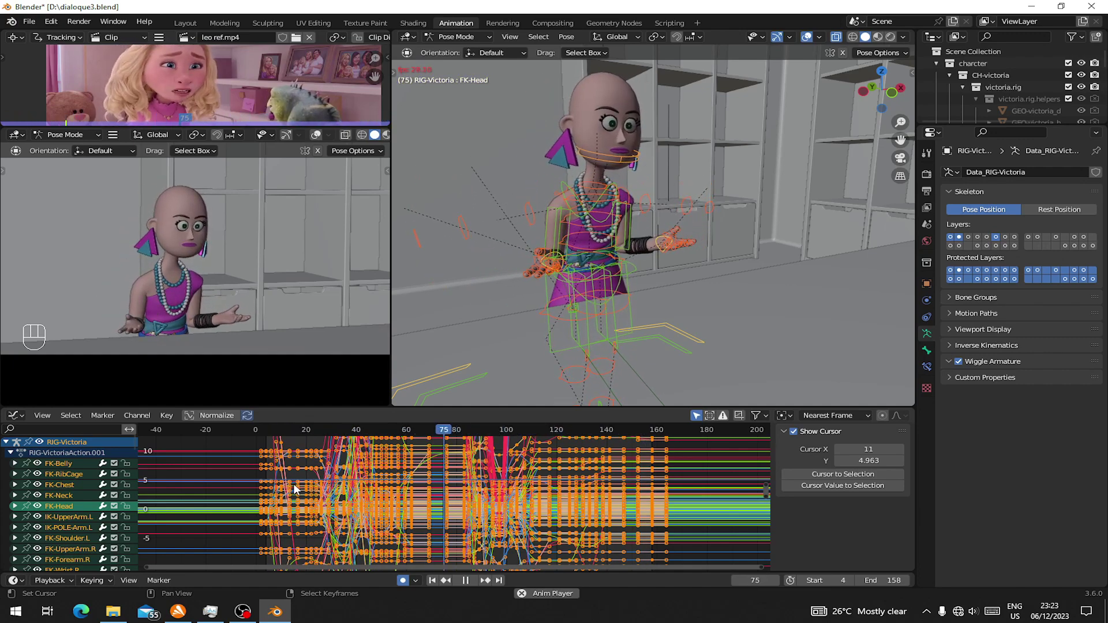
{"action": "key", "text": "space"}
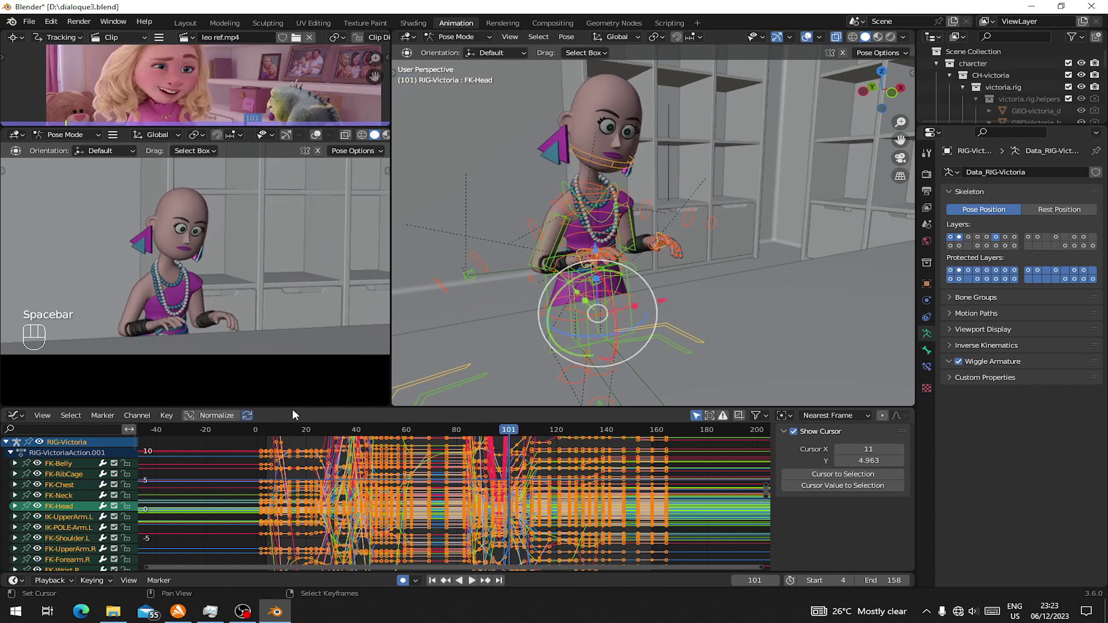
Reduce the Graph Editor's height and change it to the Timeline, framed on the keyframes
{"action": "left_click_drag", "start_coordinate": [295, 407], "coordinate": [295, 431]}
{"action": "left_click", "coordinate": [16, 440]}
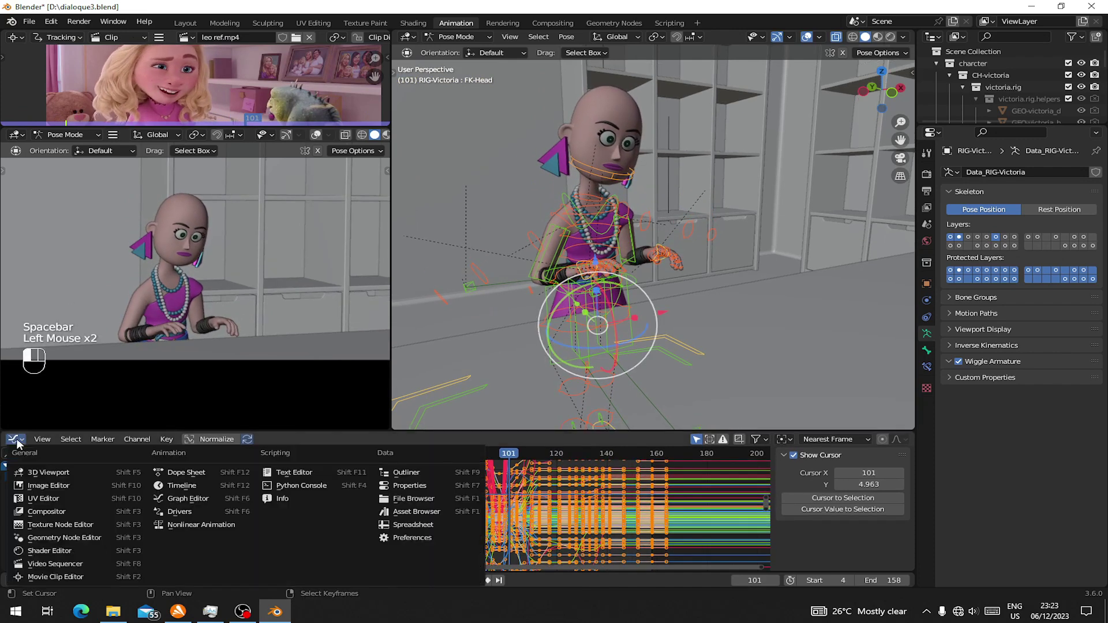
{"action": "left_click", "coordinate": [172, 483]}
{"action": "scroll", "coordinate": [483, 525], "scroll_direction": "up", "scroll_amount": 2}
{"action": "left_click", "coordinate": [367, 483]}
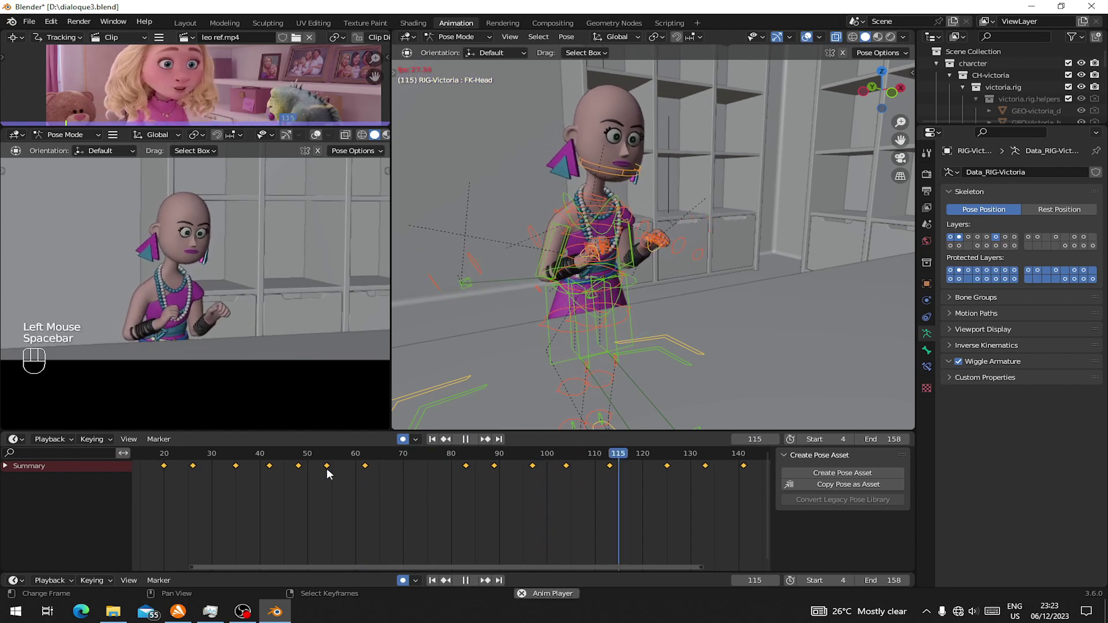
Scrub to frame 49 and select the character's right wrist IK control
{"action": "left_click", "coordinate": [191, 486]}
{"action": "left_click_drag", "start_coordinate": [191, 486], "coordinate": [302, 482]}
{"action": "right_click", "coordinate": [531, 358]}
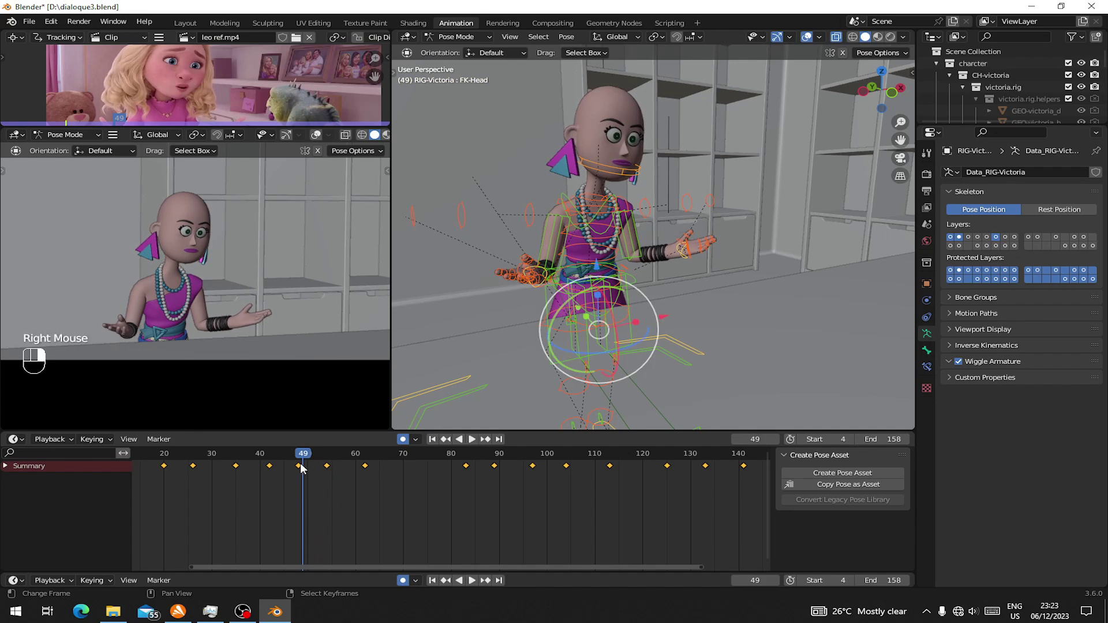
{"action": "middle_click_drag", "start_coordinate": [531, 358], "coordinate": [528, 287]}
{"action": "scroll", "coordinate": [553, 306], "scroll_direction": "up", "scroll_amount": 2}
{"action": "scroll", "coordinate": [528, 288], "scroll_direction": "up", "scroll_amount": 2}
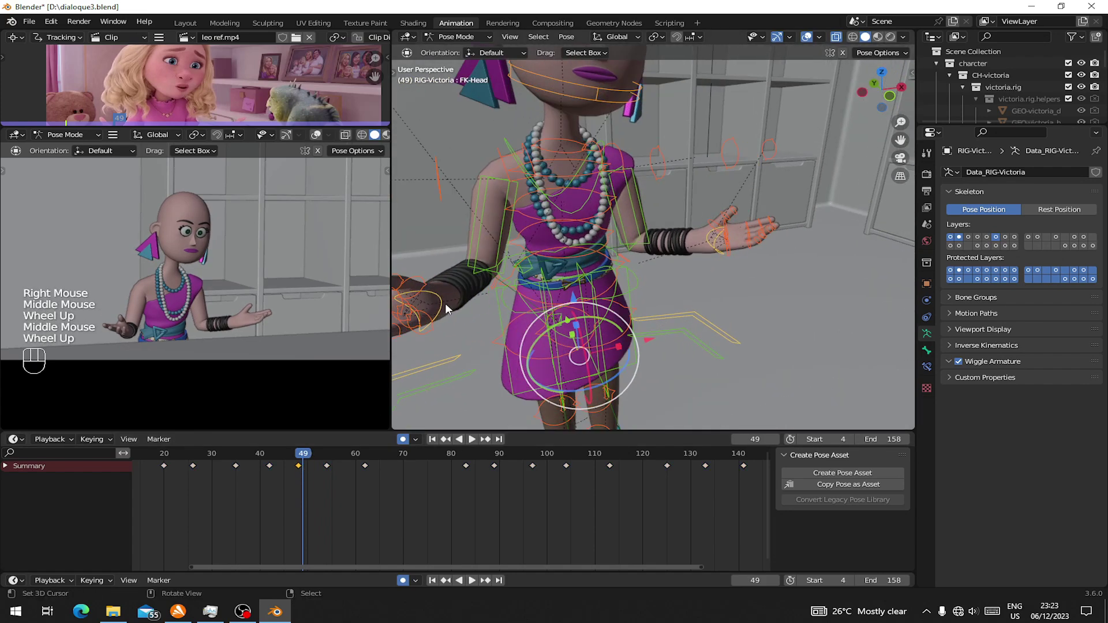
{"action": "right_click", "coordinate": [422, 303]}
Move the right wrist control's keyframe just before the playhead to frame 50
{"action": "middle_click_drag", "start_coordinate": [316, 488], "coordinate": [358, 485]}
{"action": "scroll", "coordinate": [309, 472], "scroll_direction": "up", "scroll_amount": 2}
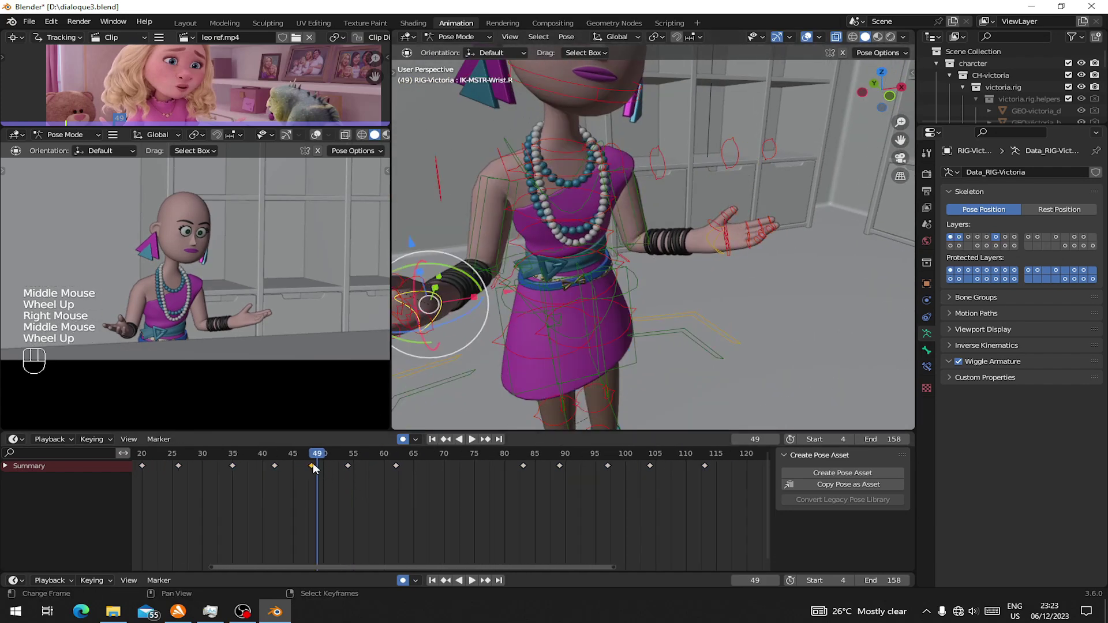
{"action": "key", "text": "g"}
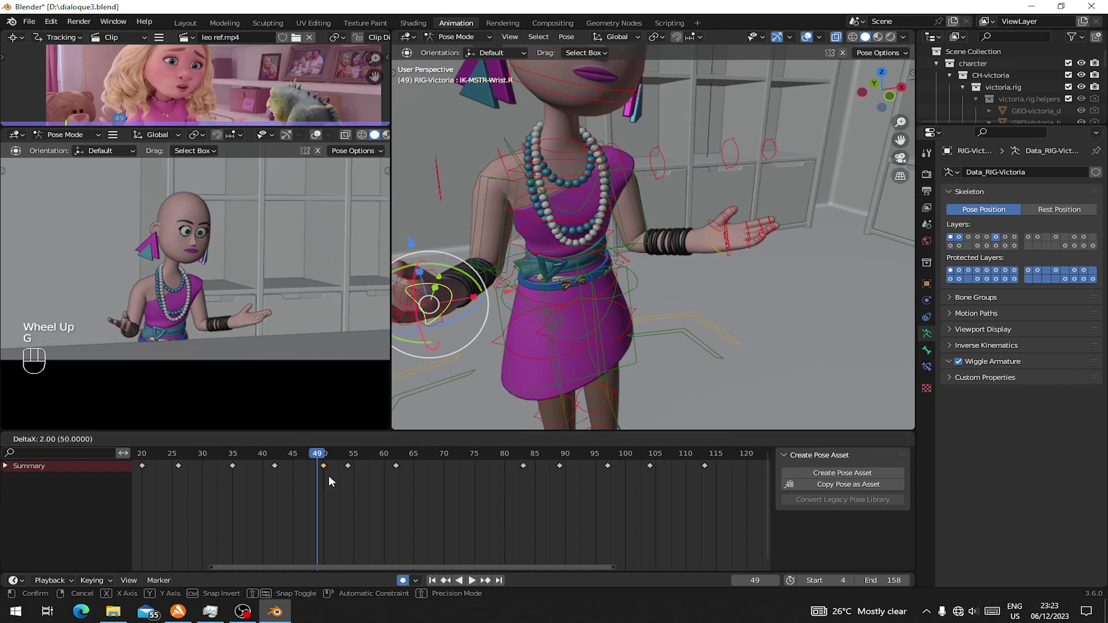
{"action": "left_click", "coordinate": [328, 476]}
Replay the animation from about frame 37 to check the right hand's new timing
{"action": "key", "text": "space"}
{"action": "left_click", "coordinate": [245, 471]}
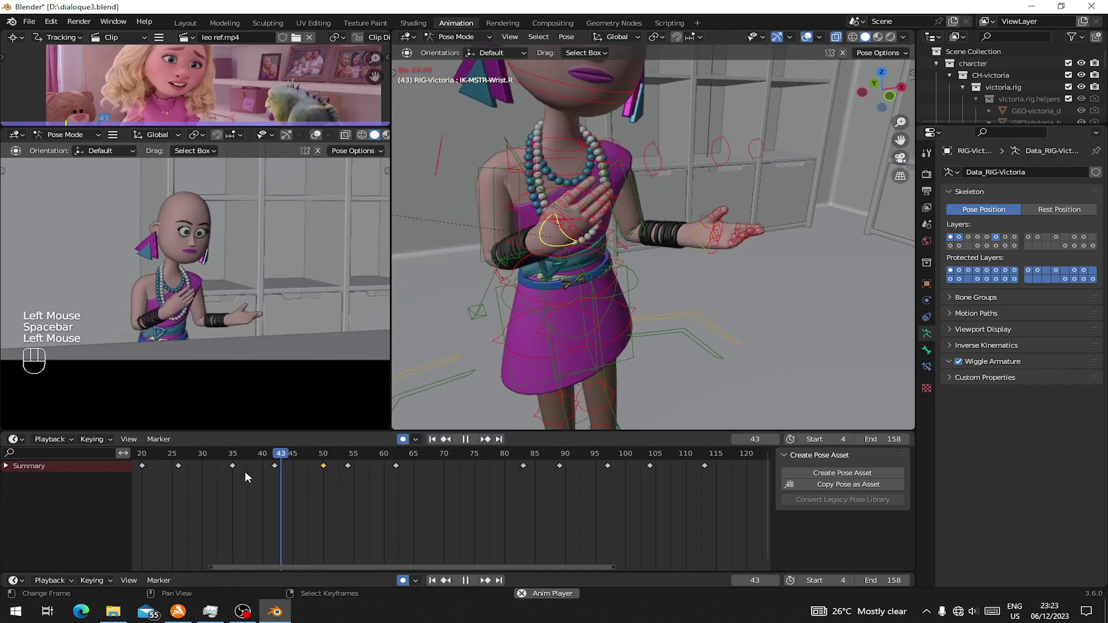
{"action": "left_click", "coordinate": [245, 471]}
{"action": "key", "text": "space"}
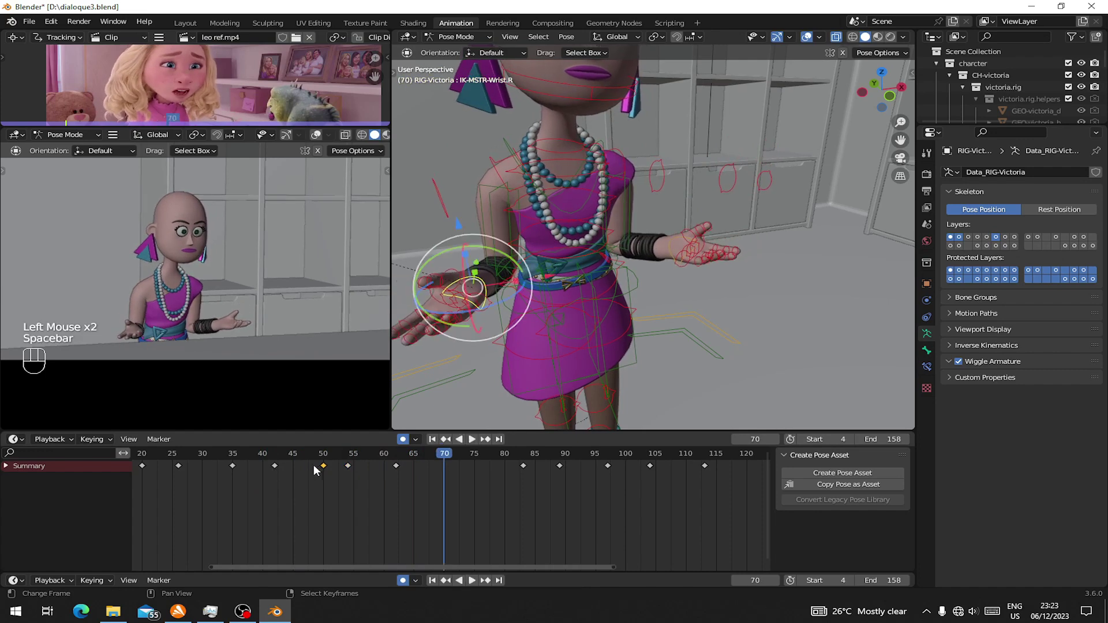
Reposition the right wrist IK control at frame 54
{"action": "left_click_drag", "start_coordinate": [314, 466], "coordinate": [255, 490]}
{"action": "key", "text": "g"}
{"action": "left_click", "coordinate": [457, 342]}
Replay the animation repeatedly from about frame 39 to check the right hand's settle around frame 54
{"action": "key", "text": "space"}
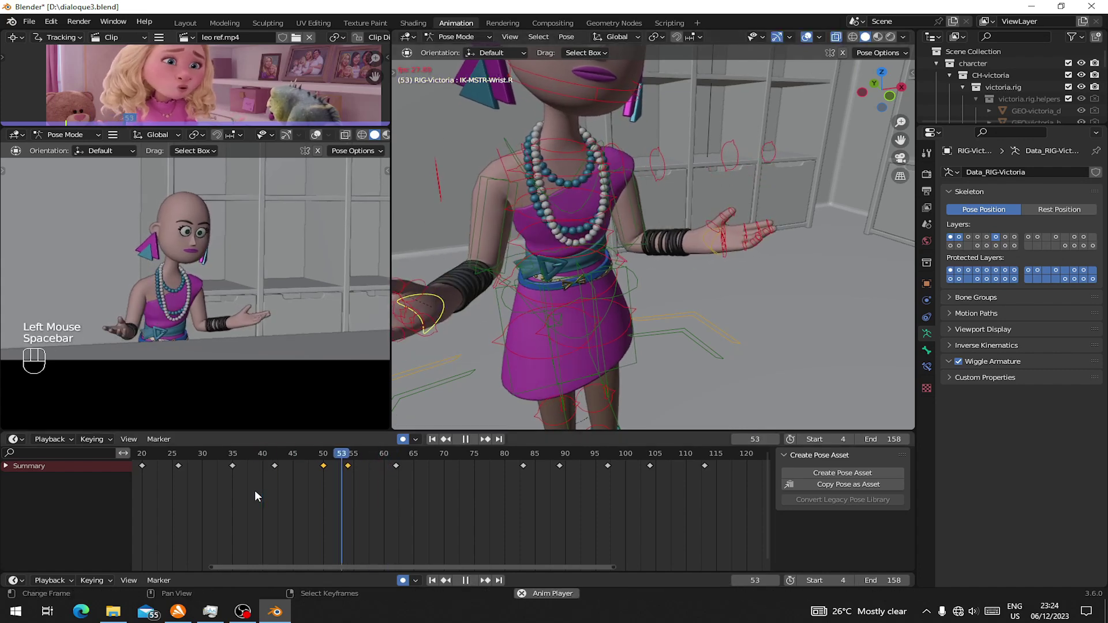
{"action": "left_click", "coordinate": [254, 490]}
{"action": "left_click", "coordinate": [254, 490]}
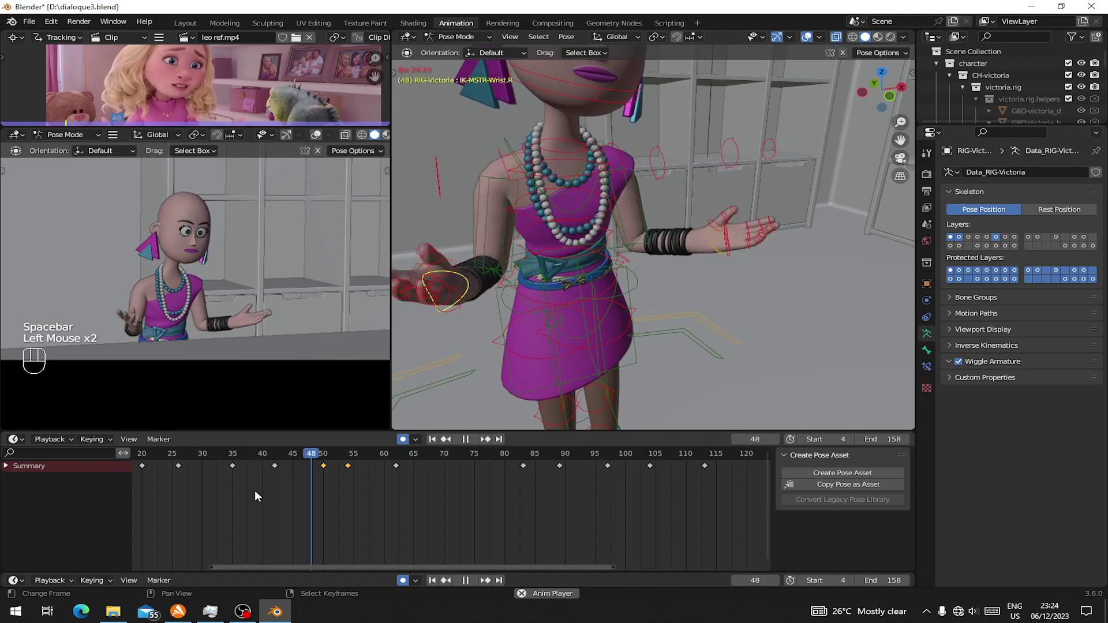
{"action": "left_click", "coordinate": [254, 490]}
{"action": "left_click", "coordinate": [255, 490]}
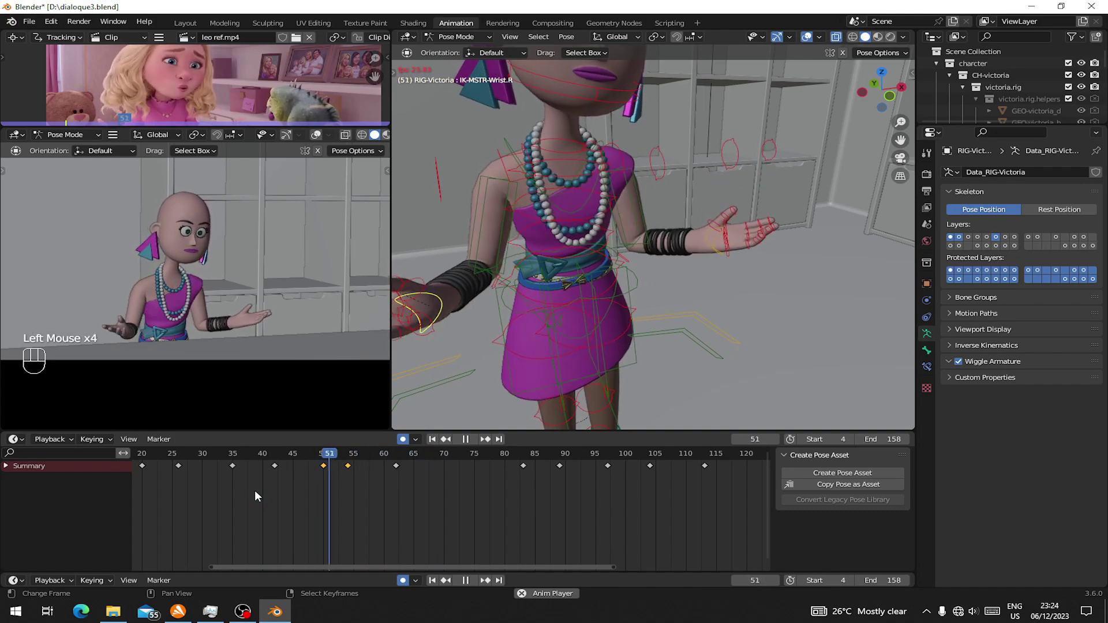
{"action": "left_click", "coordinate": [255, 490]}
{"action": "left_click", "coordinate": [254, 490]}
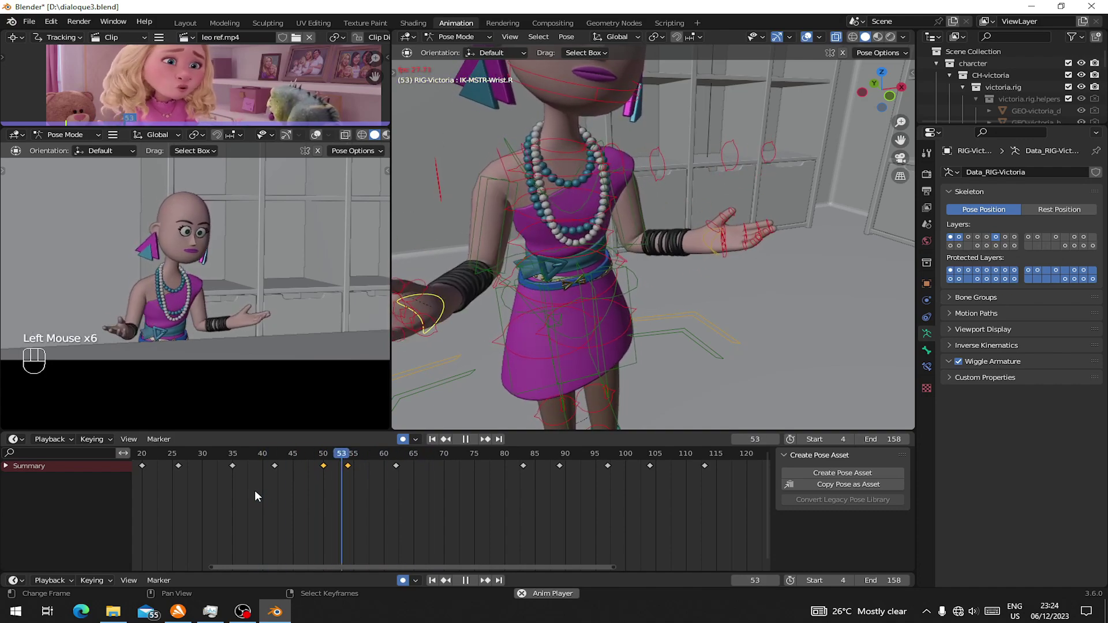
{"action": "key", "text": "space"}
Go to frame 62 and rotate the right wrist IK control from two viewing angles to refine the hand's pose
{"action": "left_click_drag", "start_coordinate": [254, 490], "coordinate": [403, 489]}
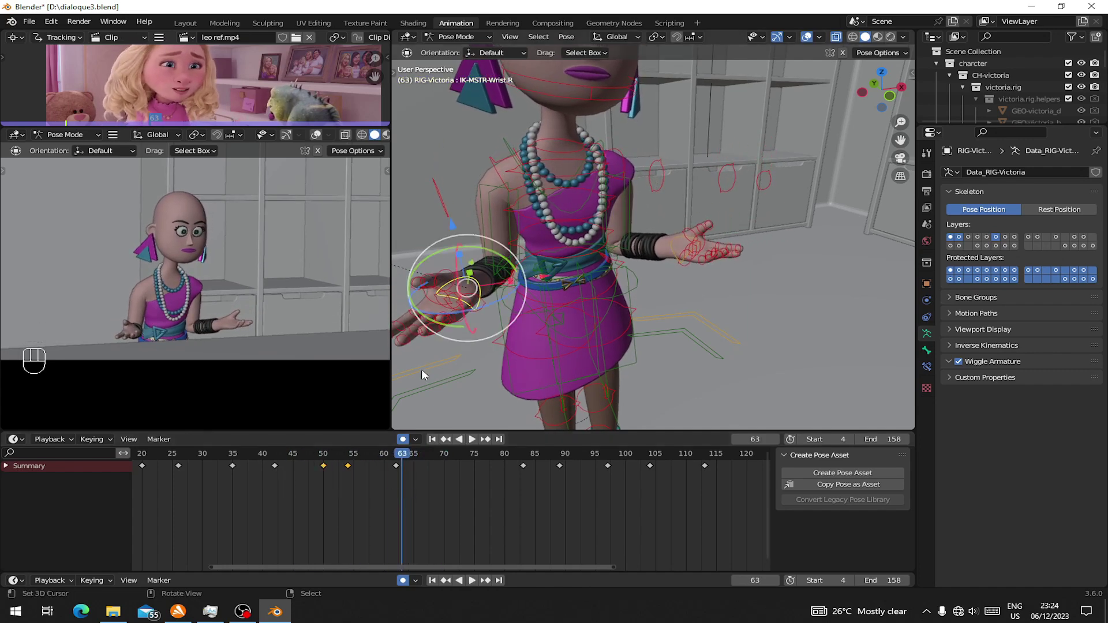
{"action": "left_click", "coordinate": [395, 475]}
{"action": "middle_click_drag", "start_coordinate": [424, 383], "coordinate": [519, 254]}
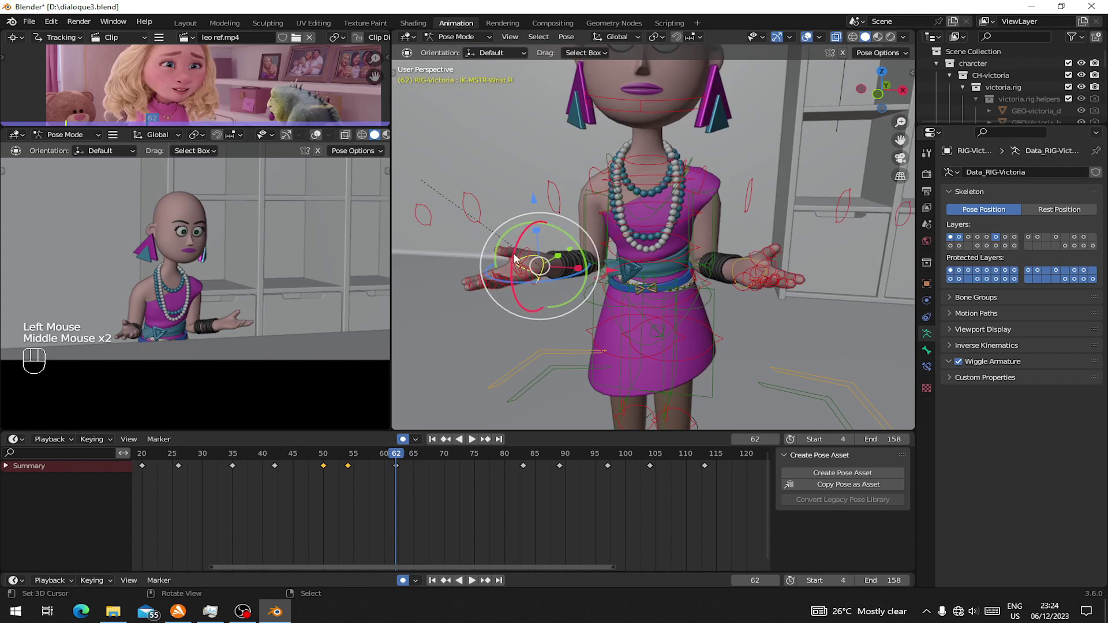
{"action": "left_click_drag", "start_coordinate": [518, 254], "coordinate": [553, 281]}
{"action": "middle_click_drag", "start_coordinate": [553, 281], "coordinate": [523, 243]}
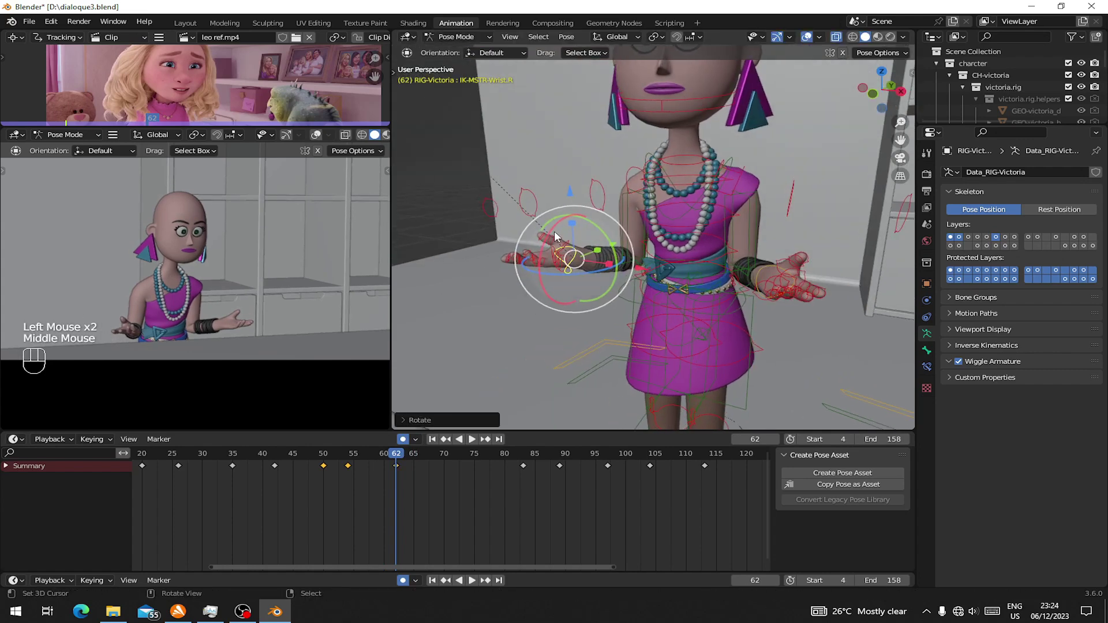
{"action": "left_click_drag", "start_coordinate": [554, 231], "coordinate": [574, 248]}
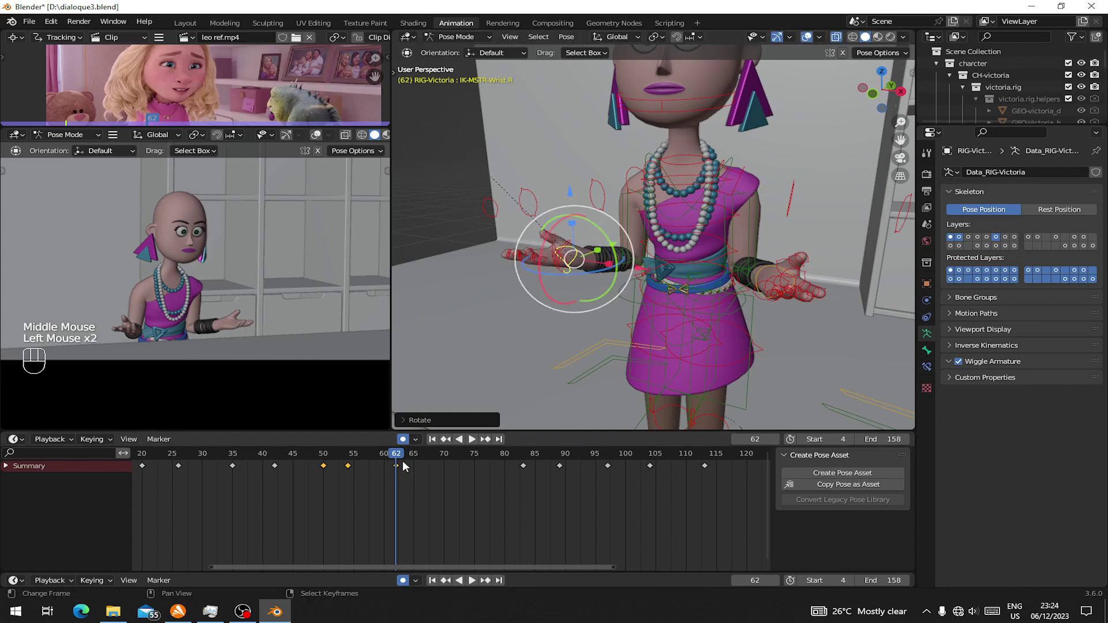
Replay the animation from about frame 42, then from about frame 15, to check the wrist rotation
{"action": "left_click", "coordinate": [277, 465]}
{"action": "key", "text": "space"}
{"action": "left_click", "coordinate": [276, 463]}
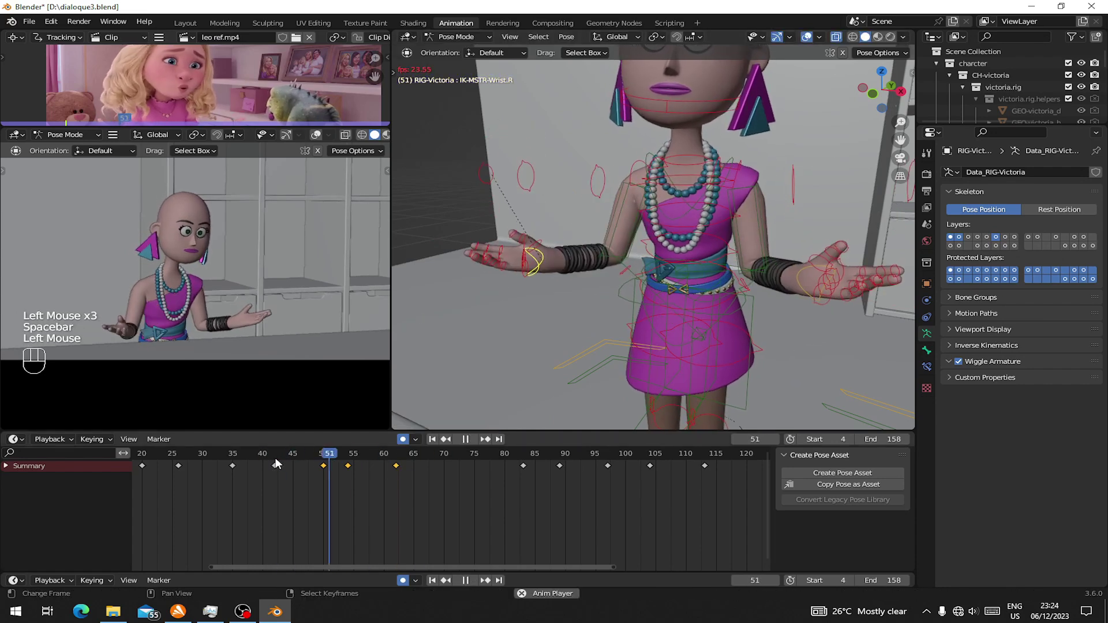
{"action": "left_click", "coordinate": [276, 463]}
{"action": "left_click", "coordinate": [276, 462]}
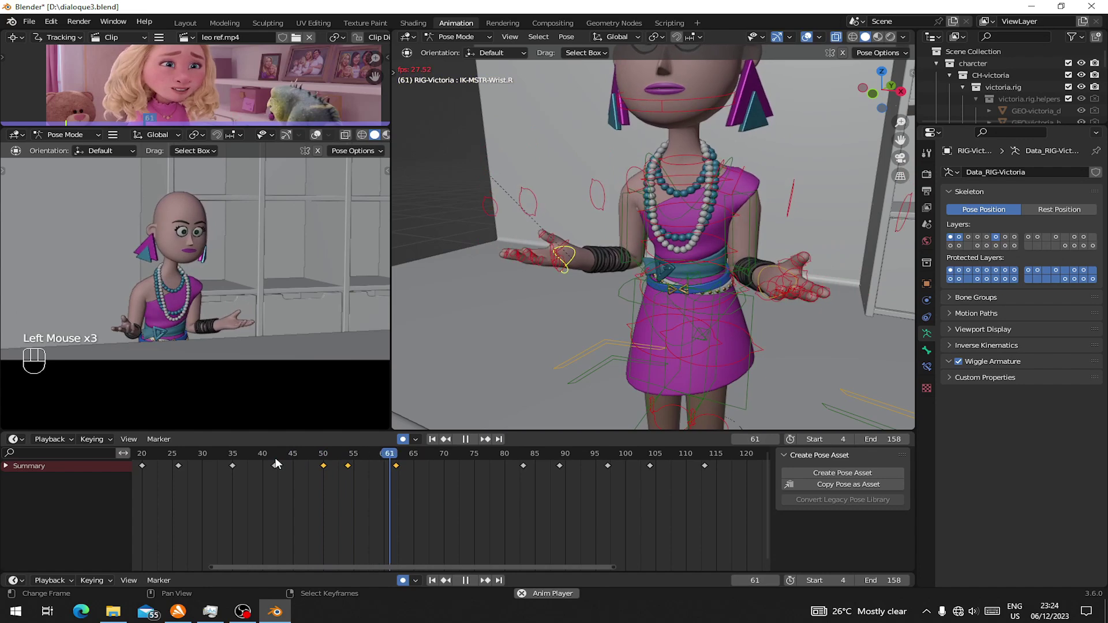
{"action": "left_click", "coordinate": [276, 463]}
{"action": "scroll", "coordinate": [260, 487], "scroll_direction": "down", "scroll_amount": 2}
{"action": "left_click", "coordinate": [237, 489]}
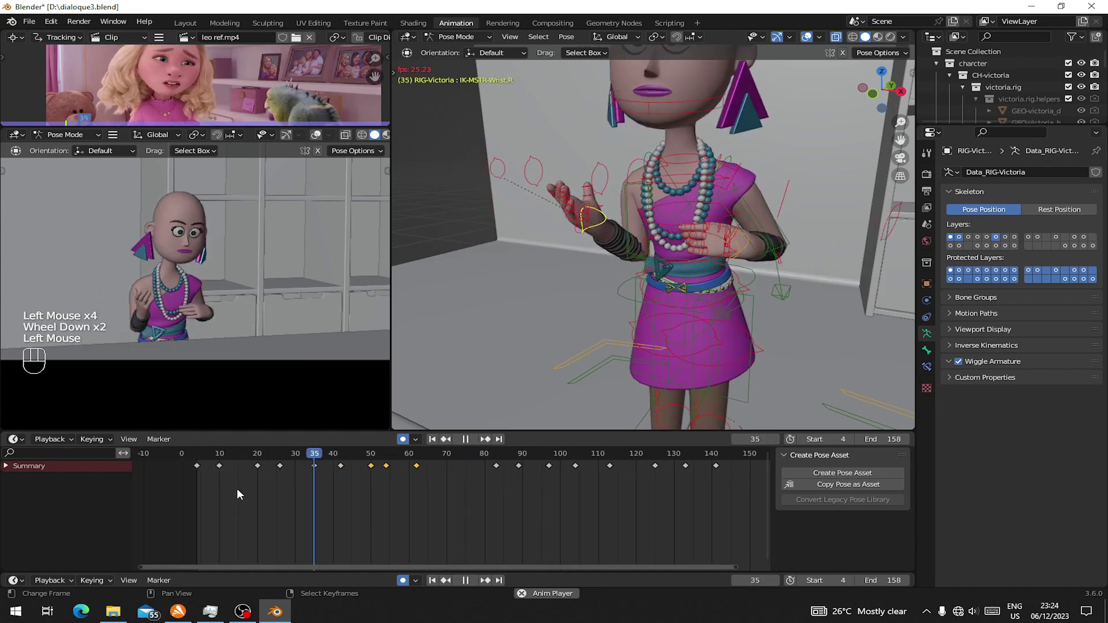
{"action": "key", "text": "space"}
Enlarge the reference clip area above the camera view and play the shot's opening frames
{"action": "left_click_drag", "start_coordinate": [199, 126], "coordinate": [199, 227]}
{"action": "middle_click_drag", "start_coordinate": [325, 521], "coordinate": [329, 521]}
{"action": "left_click", "coordinate": [209, 520]}
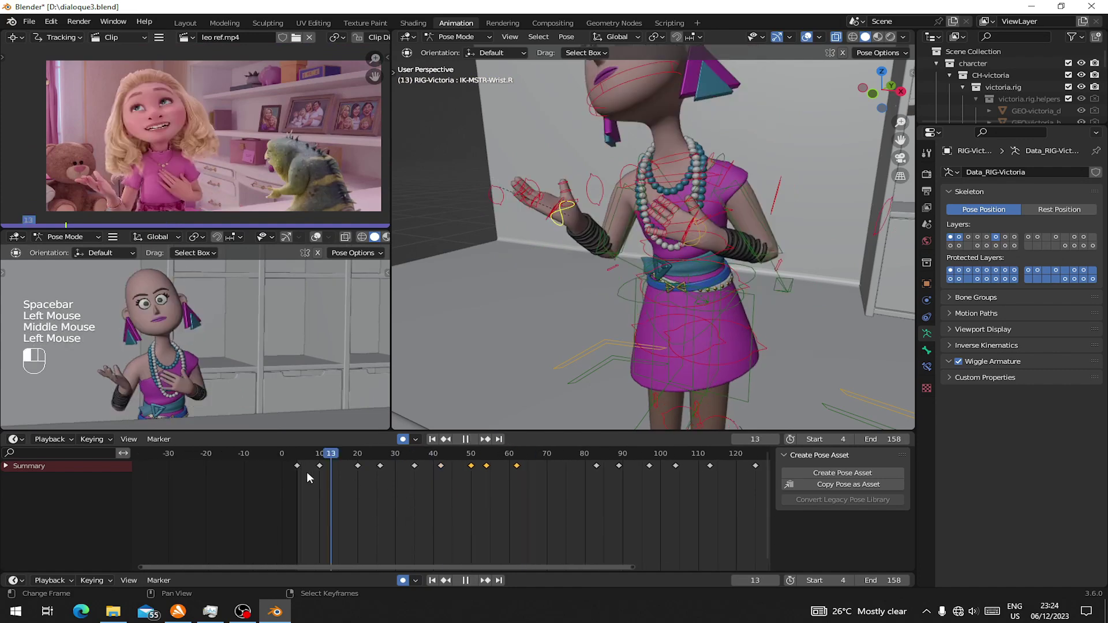
At frame 10, select all the rig's controls and relax the pose to 71%
{"action": "scroll", "coordinate": [296, 471], "scroll_direction": "up", "scroll_amount": 2}
{"action": "middle_click_drag", "start_coordinate": [295, 471], "coordinate": [466, 519]}
{"action": "scroll", "coordinate": [466, 518], "scroll_direction": "up", "scroll_amount": 1}
{"action": "scroll", "coordinate": [306, 480], "scroll_direction": "up", "scroll_amount": 1}
{"action": "left_click_drag", "start_coordinate": [306, 479], "coordinate": [338, 476]}
{"action": "key", "text": "a"}
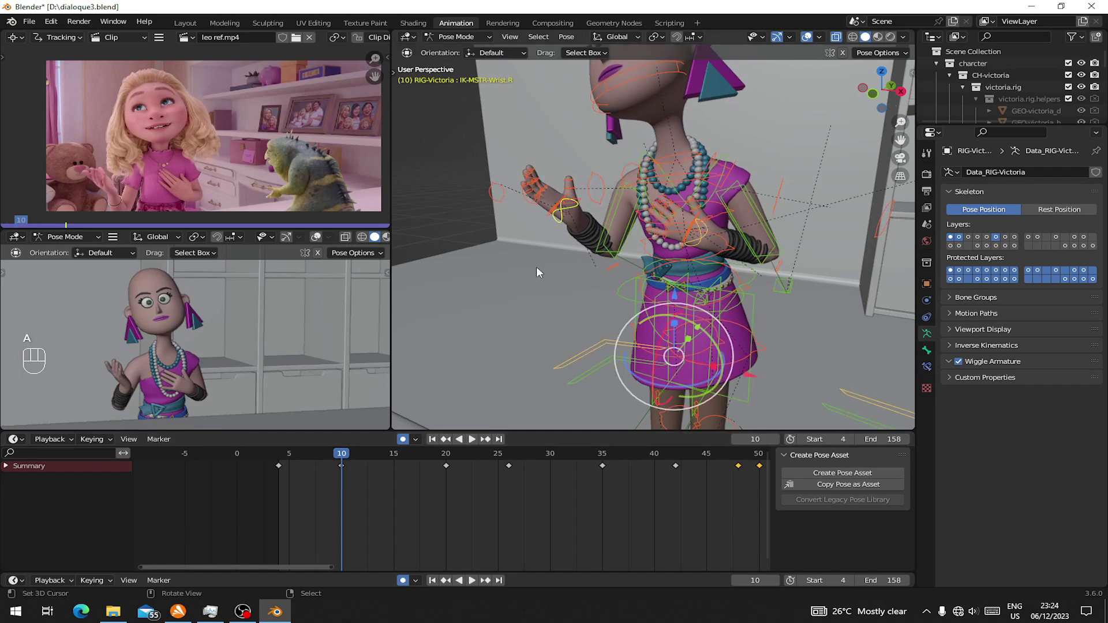
{"action": "key", "text": "alt+e"}
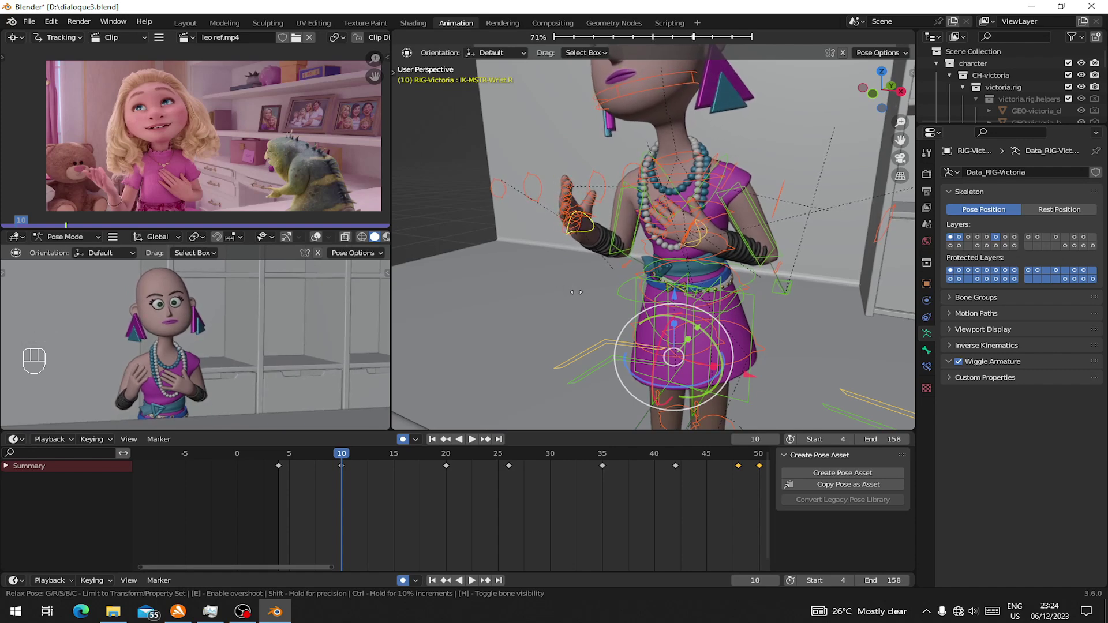
{"action": "left_click", "coordinate": [576, 292]}
Return to the start frame, 4, and review the animation against the reference up to frame 36
{"action": "left_click", "coordinate": [431, 580]}
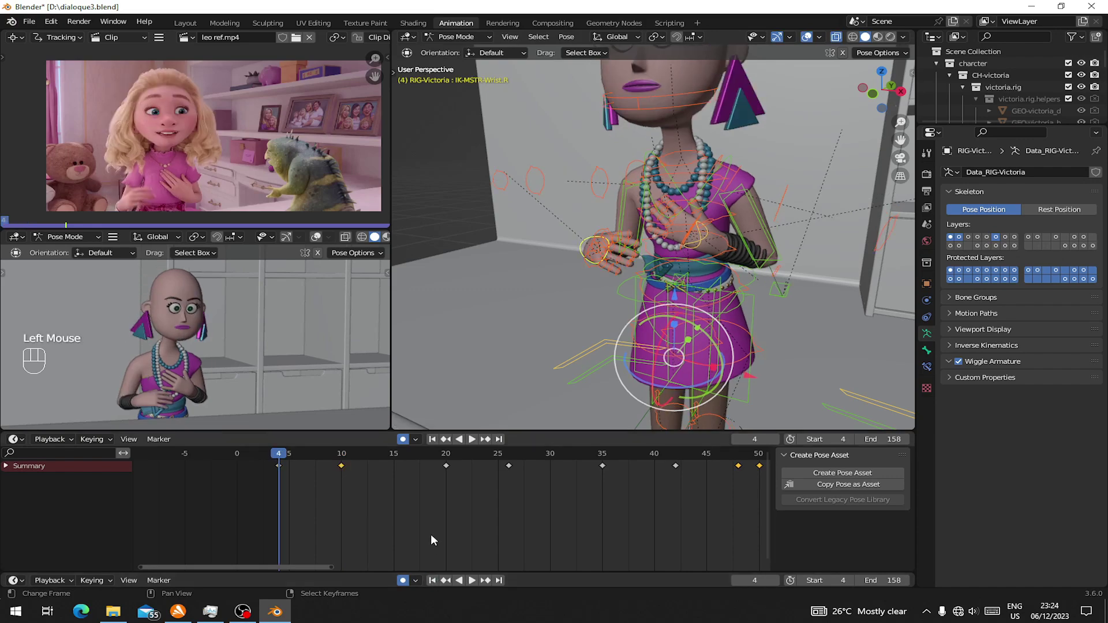
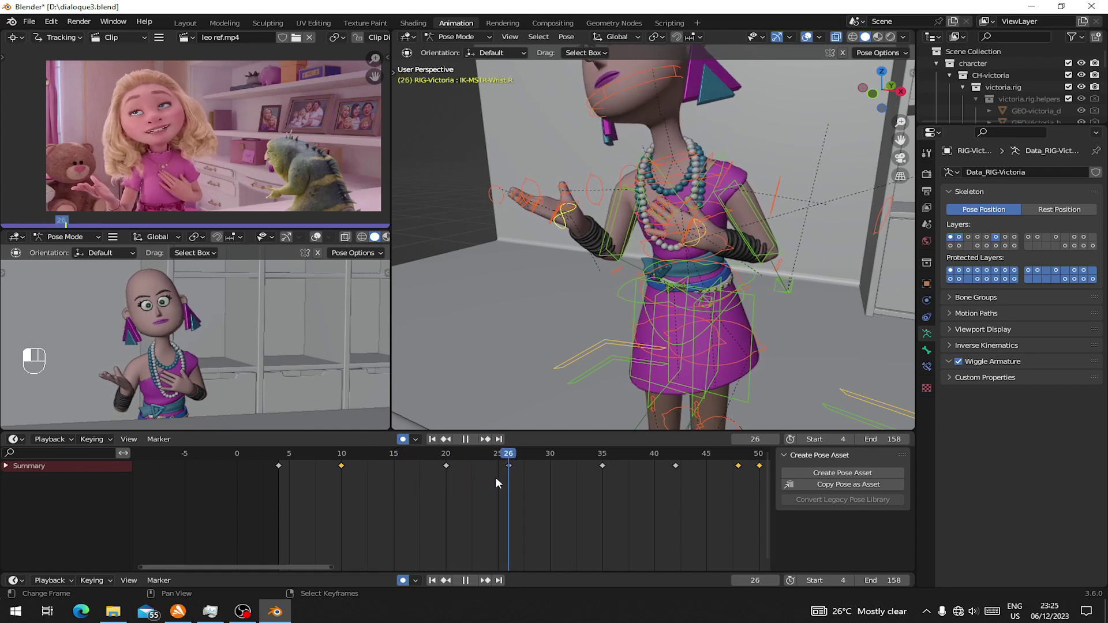
{"action": "left_click_drag", "start_coordinate": [579, 489], "coordinate": [615, 497]}
{"action": "middle_click_drag", "start_coordinate": [616, 497], "coordinate": [473, 485]}
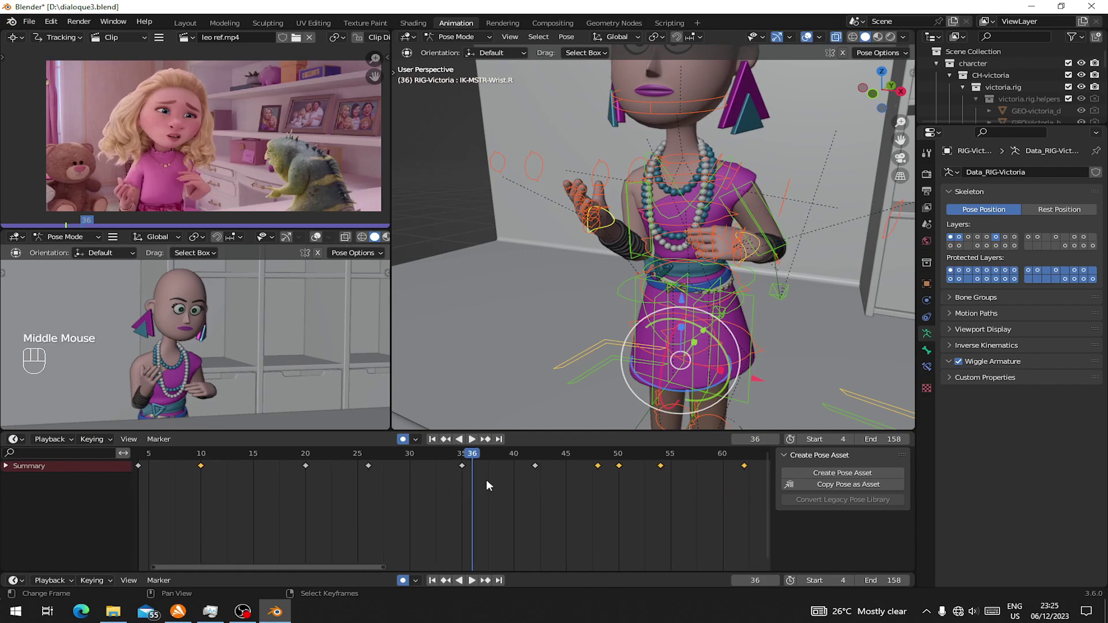
At frame 42, select the right wrist IK control and move it slightly outward from the chest
{"action": "left_click_drag", "start_coordinate": [468, 478], "coordinate": [538, 473]}
{"action": "middle_click_drag", "start_coordinate": [554, 300], "coordinate": [655, 293]}
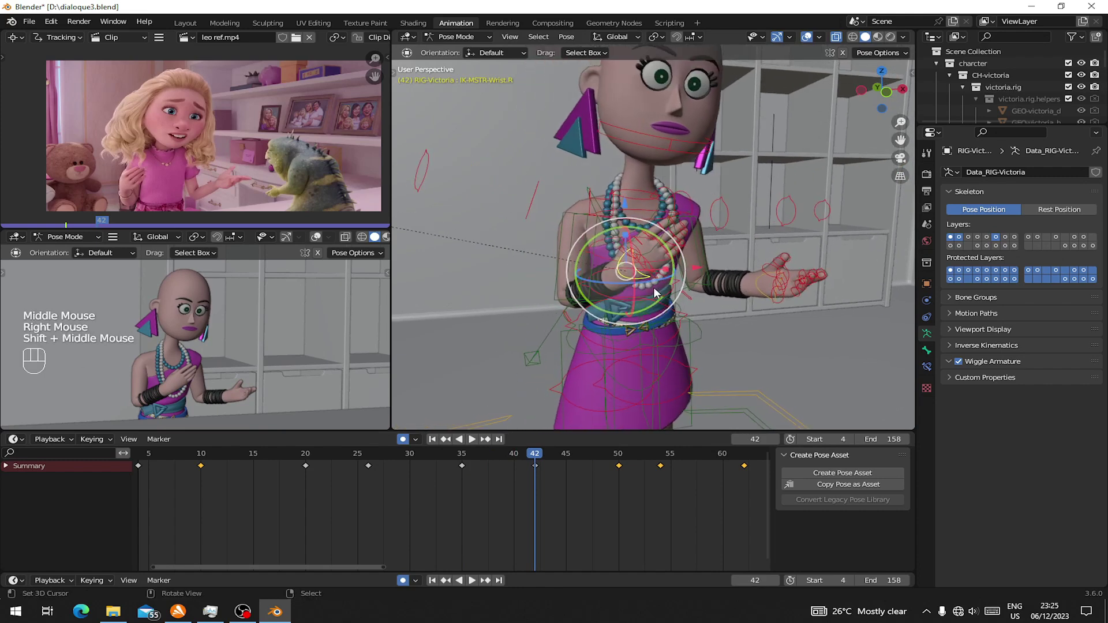
{"action": "key", "text": "g"}
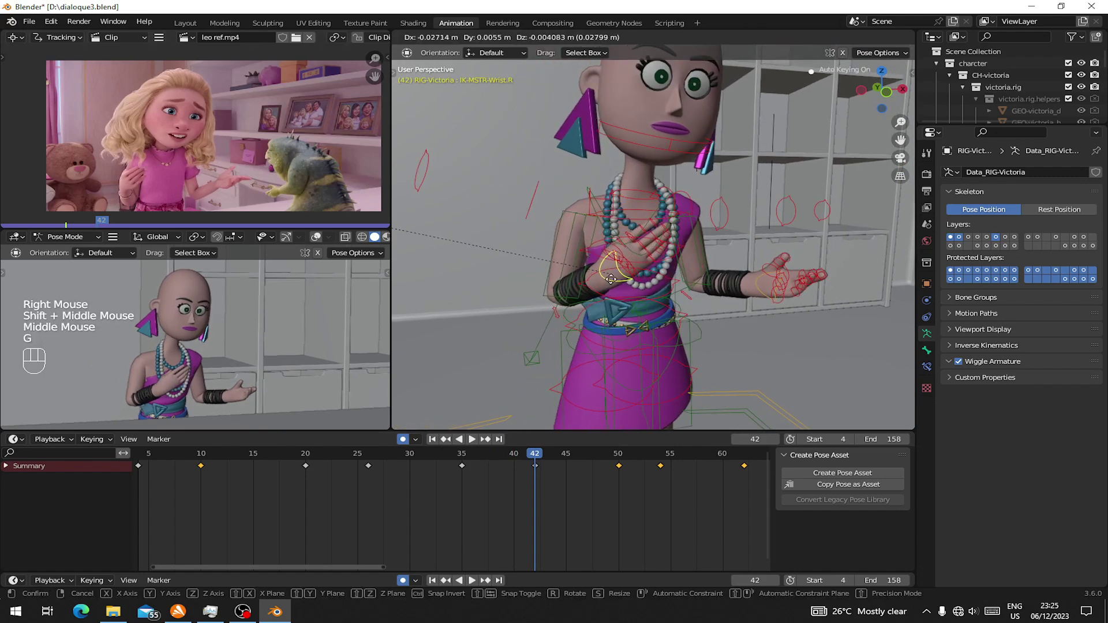
{"action": "left_click", "coordinate": [616, 286]}
{"action": "middle_click_drag", "start_coordinate": [616, 287], "coordinate": [613, 289]}
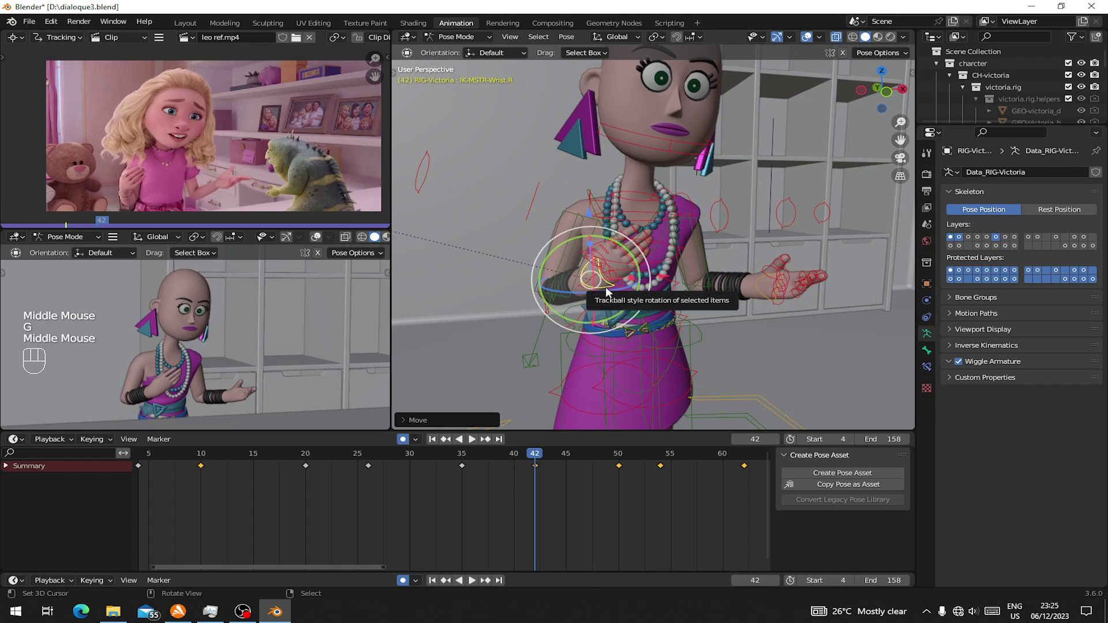
{"action": "key", "text": "g"}
{"action": "left_click", "coordinate": [572, 348]}
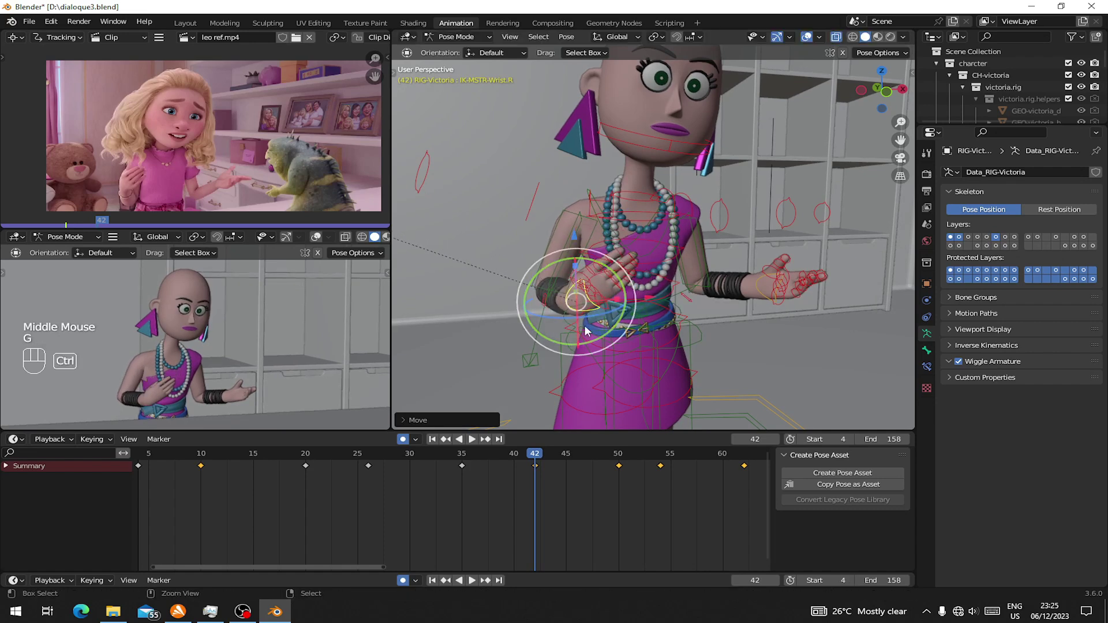
{"action": "key", "text": "ctrl+z"}
Adjust the right wrist control's position at frame 42 and move the right arm's IK pole closer to the body
{"action": "key", "text": "g"}
{"action": "right_click", "coordinate": [526, 366]}
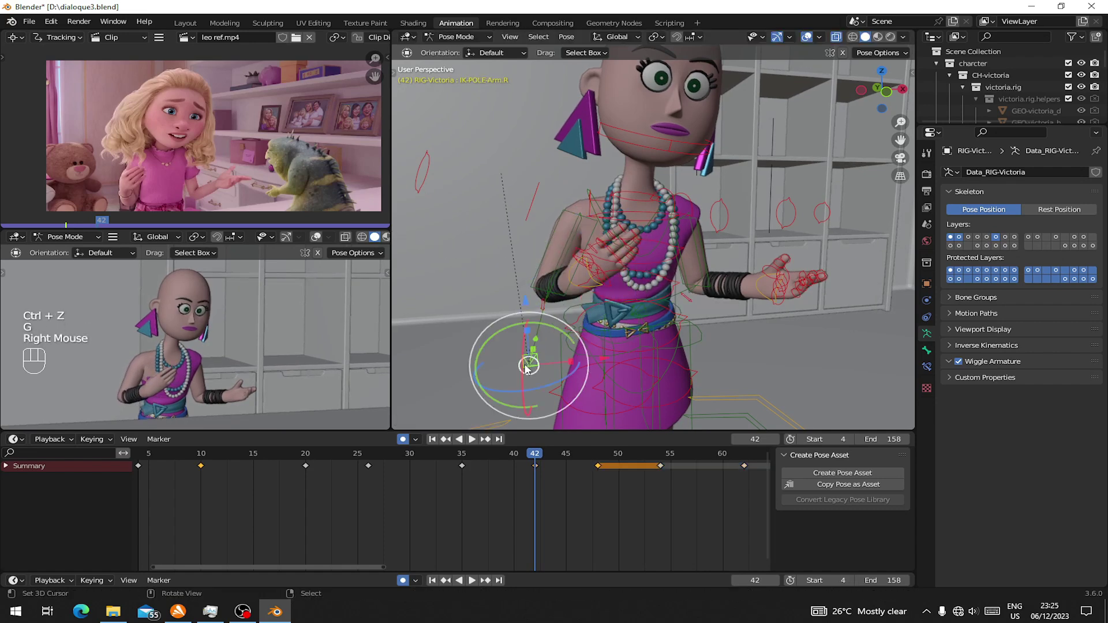
{"action": "key", "text": "g"}
{"action": "left_click", "coordinate": [562, 374]}
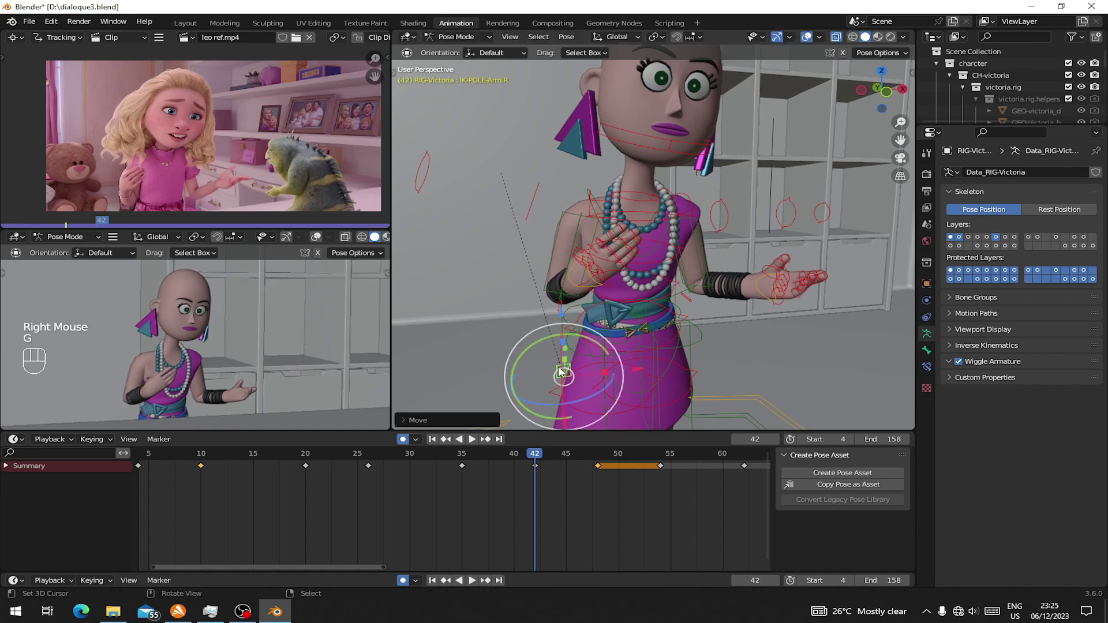
Rotate the right shoulder FK control by about -8° at frame 42 and readjust the right wrist IK control's position
{"action": "right_click", "coordinate": [592, 196]}
{"action": "key", "text": "r"}
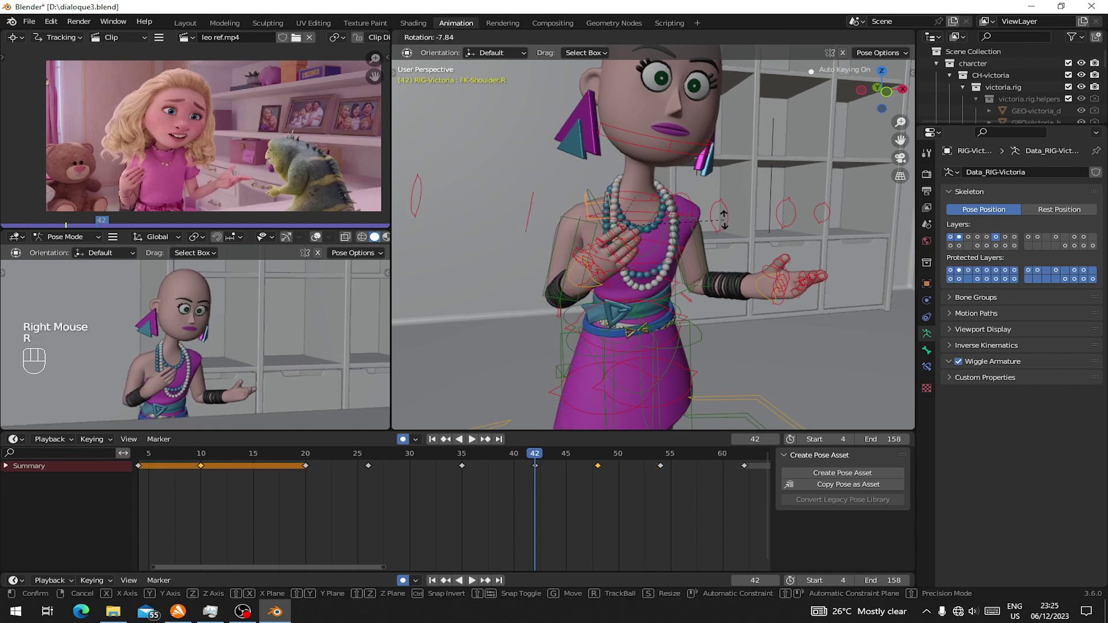
{"action": "left_click", "coordinate": [723, 220]}
{"action": "middle_click_drag", "start_coordinate": [618, 280], "coordinate": [595, 291]}
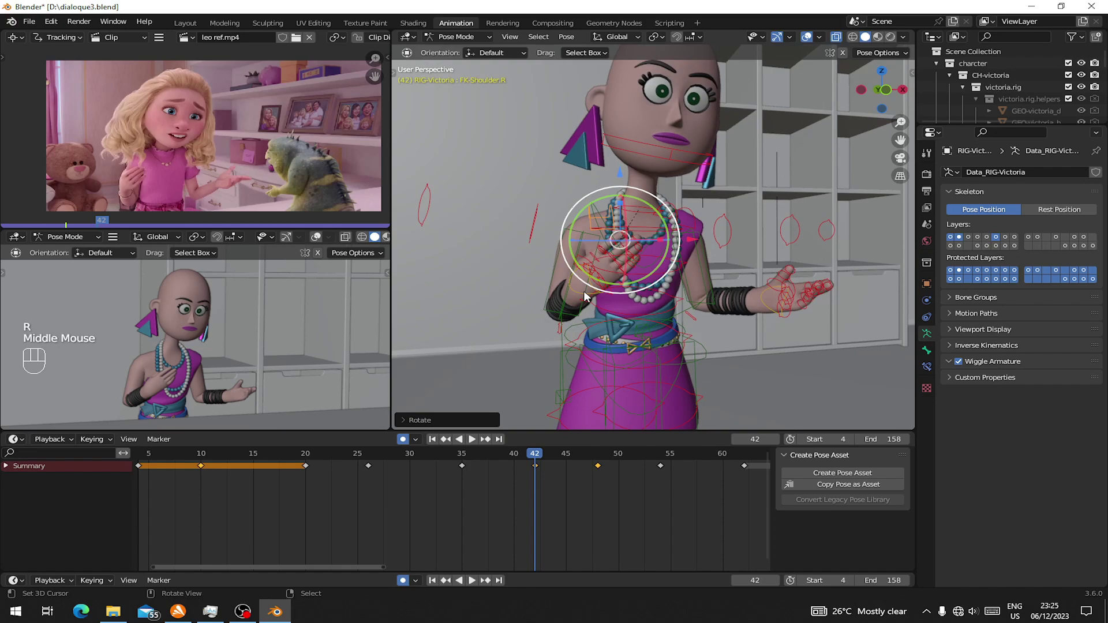
{"action": "right_click", "coordinate": [591, 293]}
{"action": "key", "text": "g"}
Replay the animation from several points between about frames 16 and 35 to check the revised arm pose, and stop at frame 46
{"action": "left_click", "coordinate": [459, 466]}
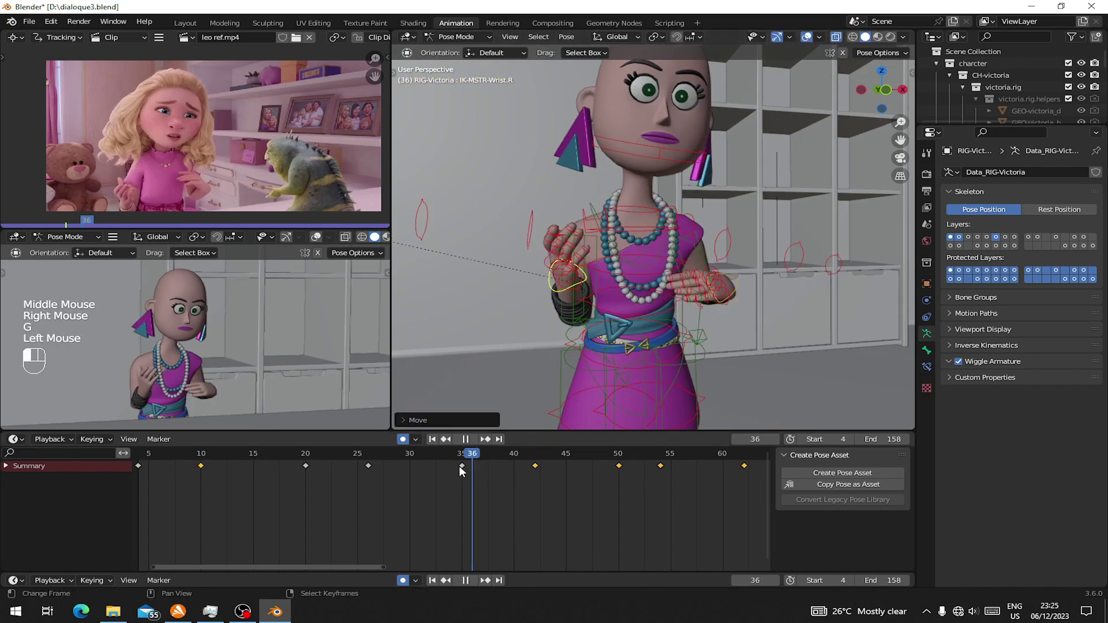
{"action": "key", "text": "space"}
{"action": "left_click", "coordinate": [366, 494]}
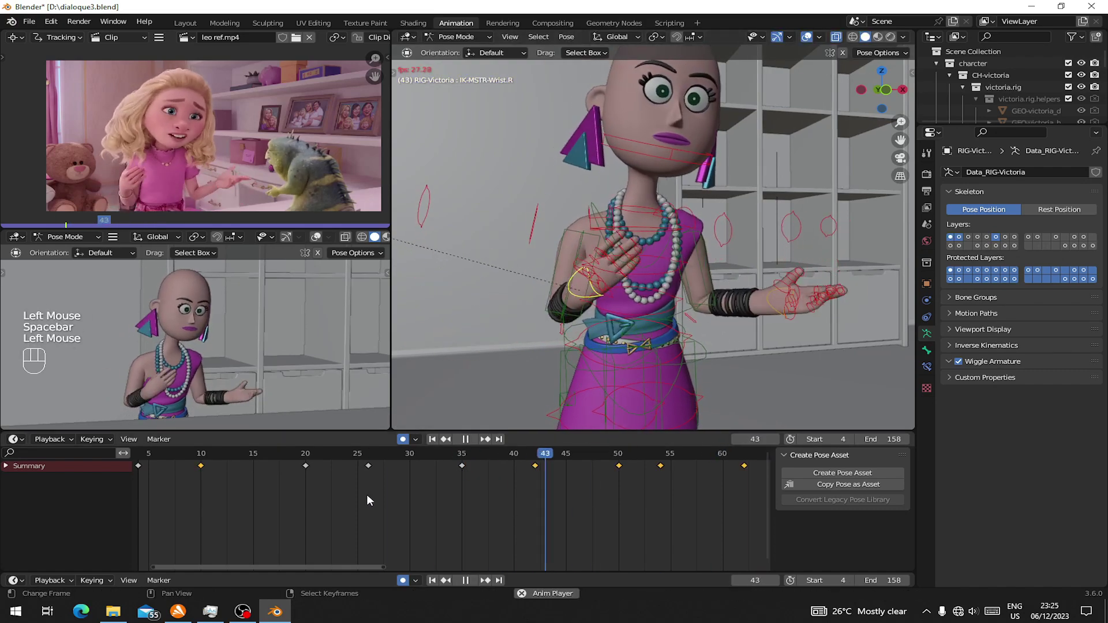
{"action": "left_click", "coordinate": [365, 494]}
{"action": "left_click", "coordinate": [262, 508]}
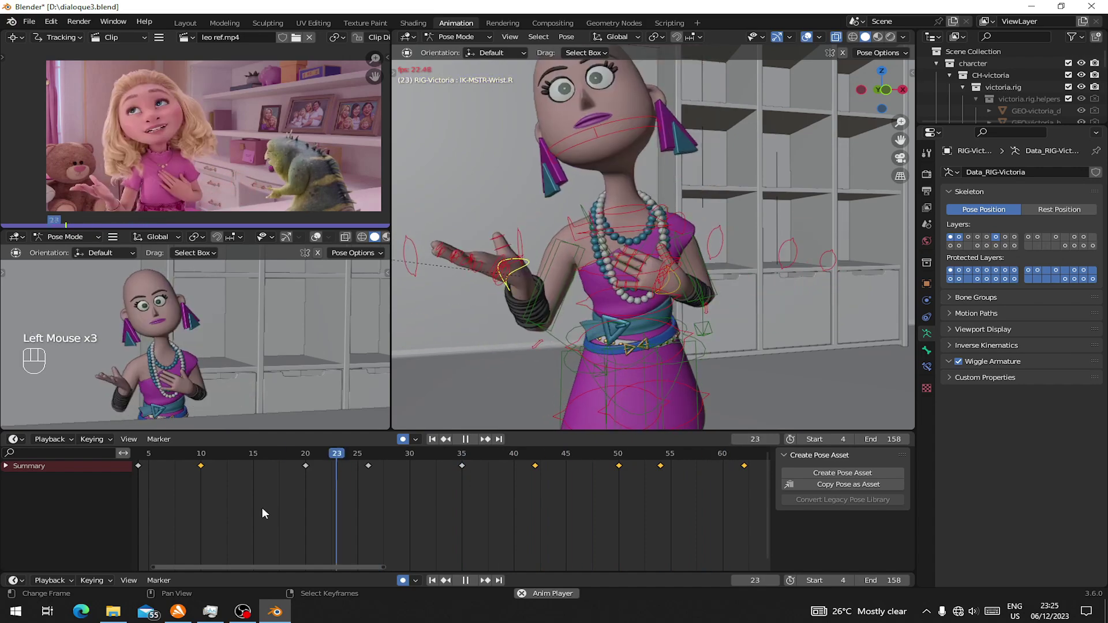
{"action": "left_click", "coordinate": [262, 508]}
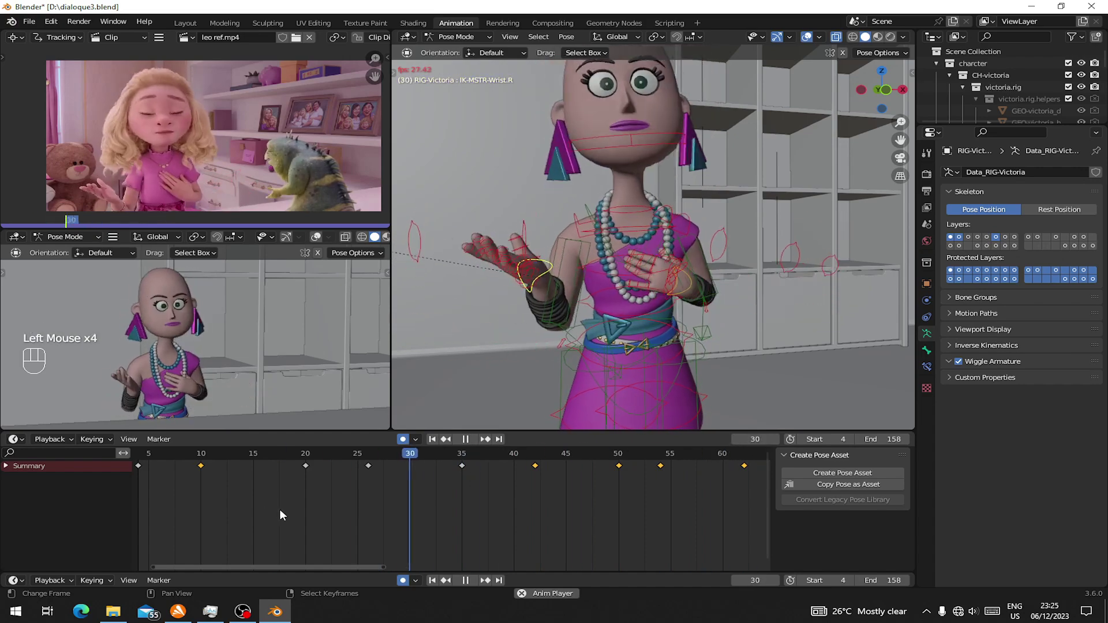
{"action": "left_click", "coordinate": [284, 500]}
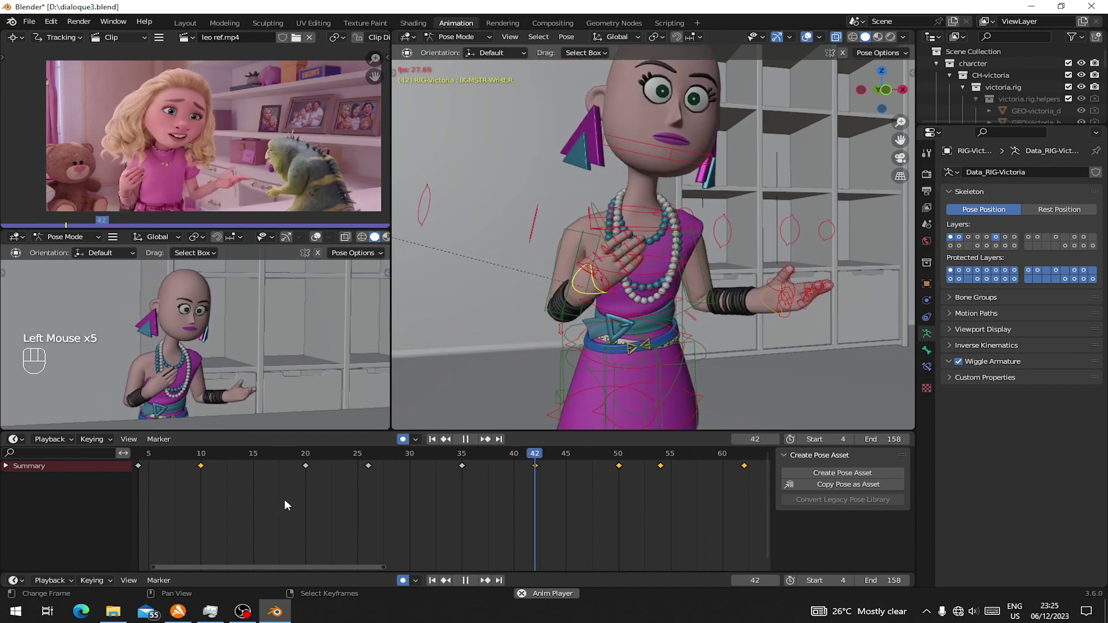
{"action": "left_click", "coordinate": [285, 500]}
{"action": "left_click", "coordinate": [285, 499]}
{"action": "key", "text": "space"}
{"action": "left_click", "coordinate": [285, 500]}
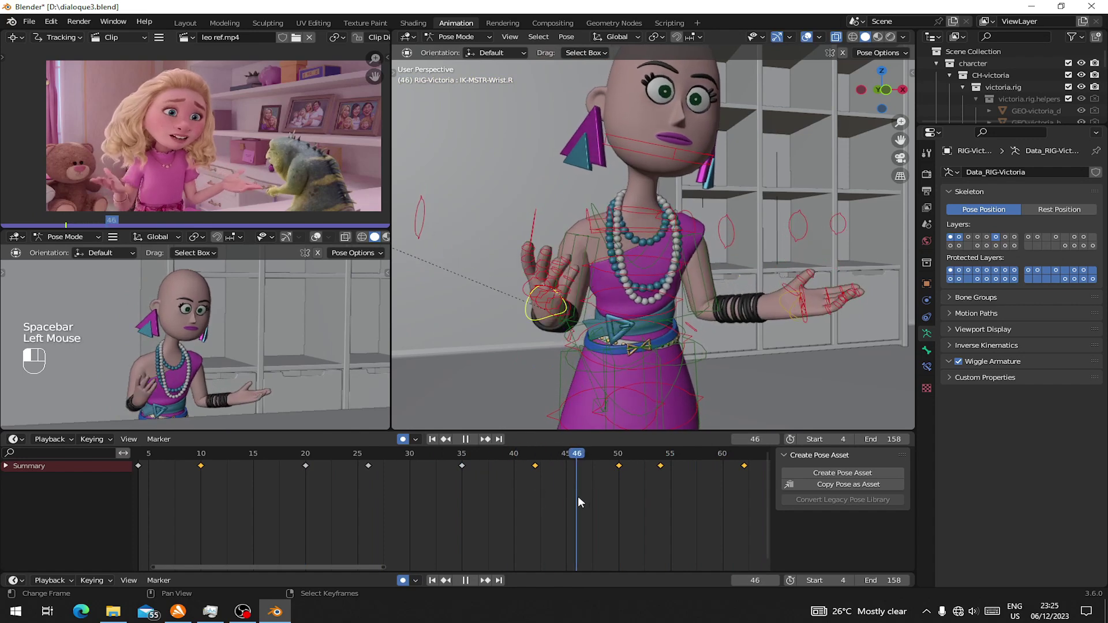
At frame 42, rotate the right shoulder FK control slightly and reposition the left shoulder FK control
{"action": "mouse_move", "coordinate": [472, 471]}
{"action": "left_mouse_down"}
{"action": "mouse_move", "coordinate": [532, 476]}
{"action": "mouse_move", "coordinate": [463, 472]}
{"action": "mouse_move", "coordinate": [527, 477]}
{"action": "mouse_move", "coordinate": [491, 469]}
{"action": "left_mouse_up"}
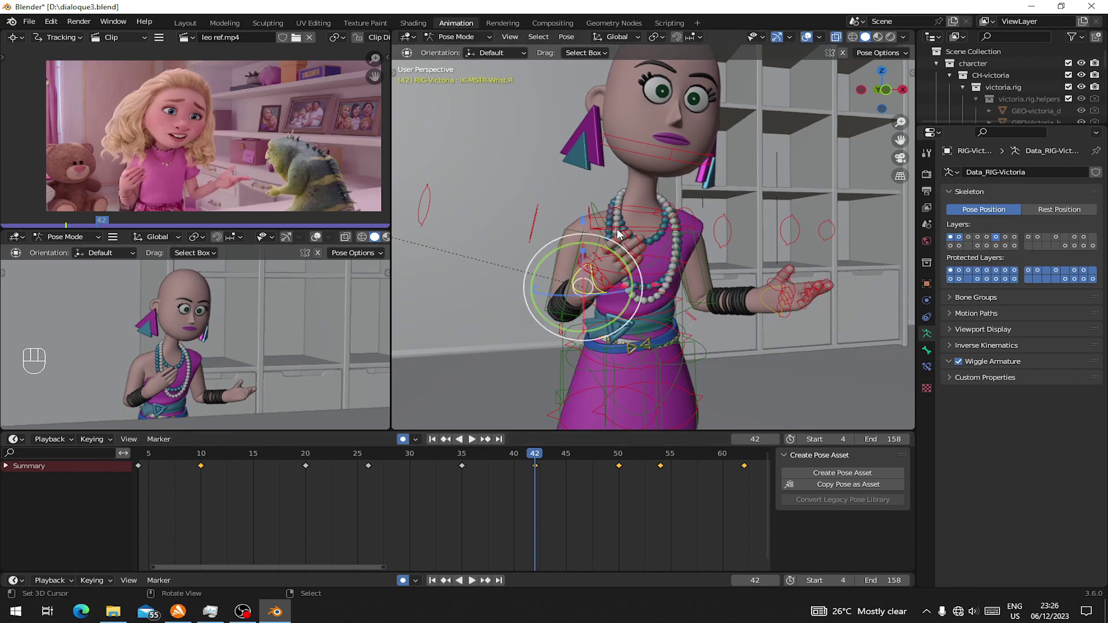
{"action": "key", "text": "r"}
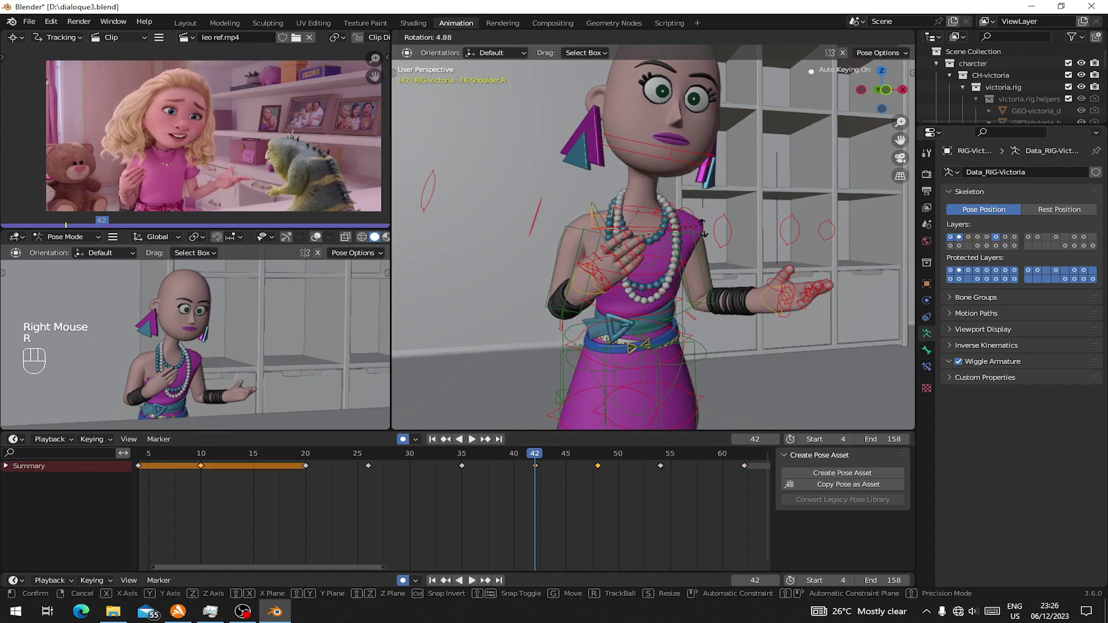
{"action": "left_click", "coordinate": [651, 266]}
{"action": "left_click_drag", "start_coordinate": [621, 175], "coordinate": [657, 166]}
{"action": "right_click", "coordinate": [687, 222]}
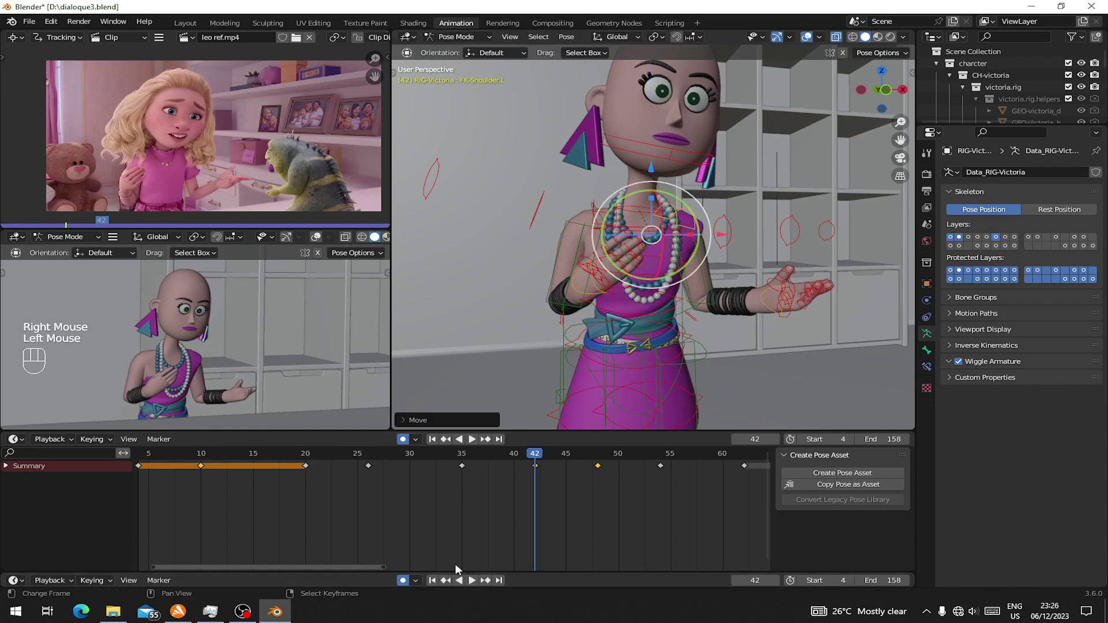
Replay the animation from about frames 29 and 32 to check the shoulder motion
{"action": "double_click", "coordinate": [431, 524]}
{"action": "key", "text": "space"}
{"action": "left_click", "coordinate": [431, 525]}
{"action": "left_click", "coordinate": [431, 524]}
{"action": "left_click", "coordinate": [398, 521]}
{"action": "left_click", "coordinate": [398, 521]}
{"action": "key", "text": "space"}
Copy both shoulder FK controls' keyframes from frame 42 to frame 48 and slightly move the pasted shoulder pose
{"action": "left_click_drag", "start_coordinate": [423, 497], "coordinate": [597, 486]}
{"action": "right_click", "coordinate": [593, 220]}
{"action": "right_click", "coordinate": [667, 223]}
{"action": "right_click", "coordinate": [697, 217], "text": "shift"}
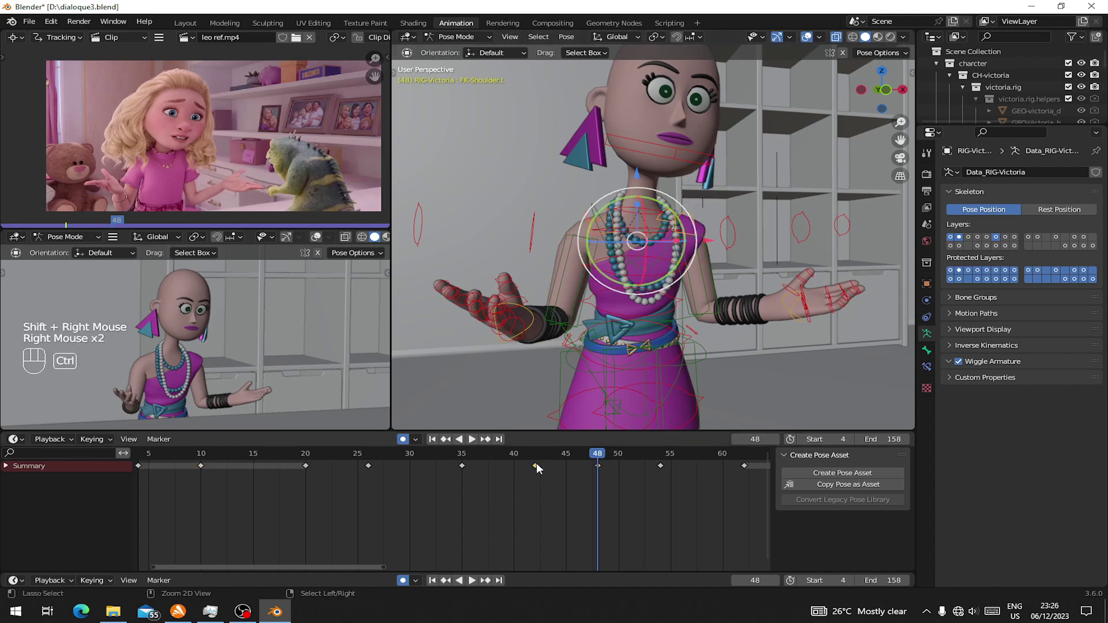
{"action": "key", "text": "ctrl+v"}
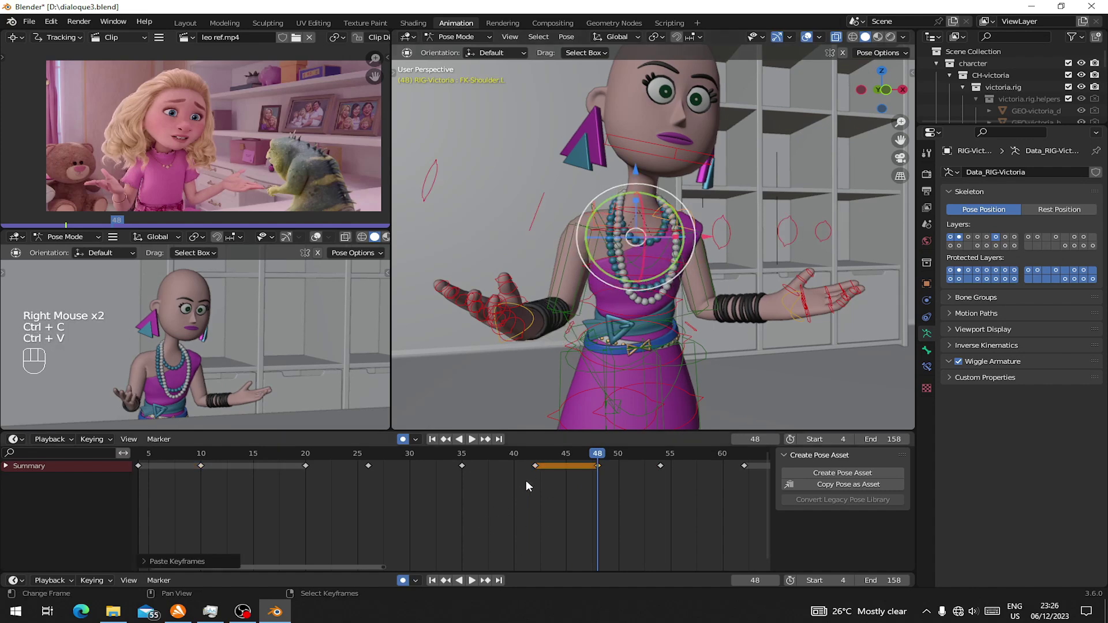
{"action": "left_click", "coordinate": [632, 166], "text": "shift"}
{"action": "left_click", "coordinate": [633, 178]}
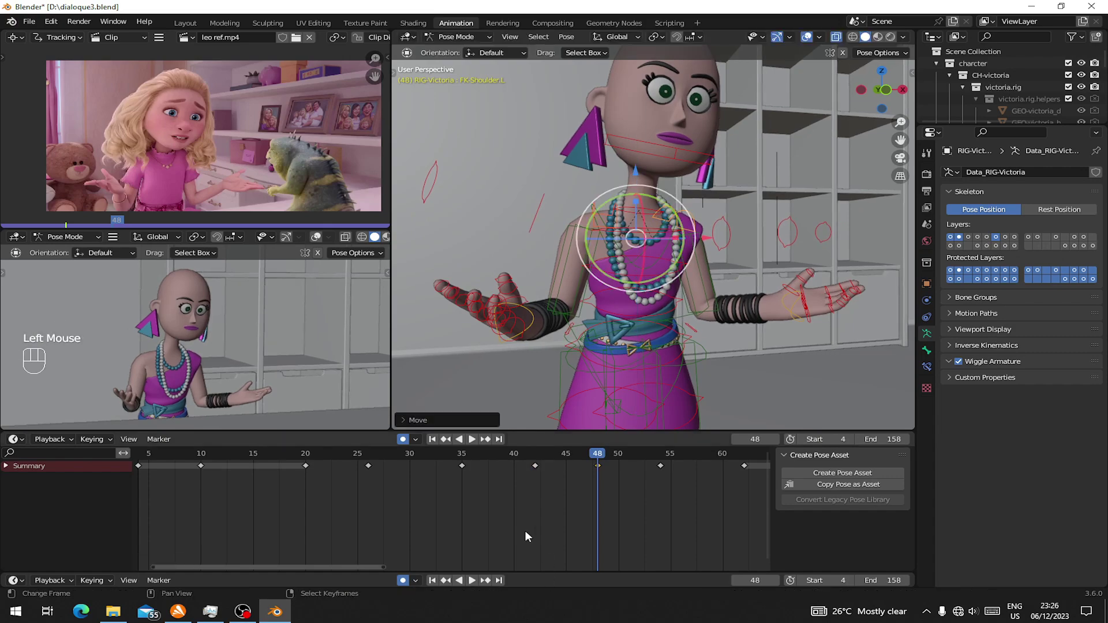
Replay the animation repeatedly from about frame 33 to review the shoulders as the arms open
{"action": "left_click", "coordinate": [483, 525]}
{"action": "key", "text": "space"}
{"action": "left_click", "coordinate": [441, 510]}
{"action": "key", "text": "space"}
{"action": "key", "text": "space"}
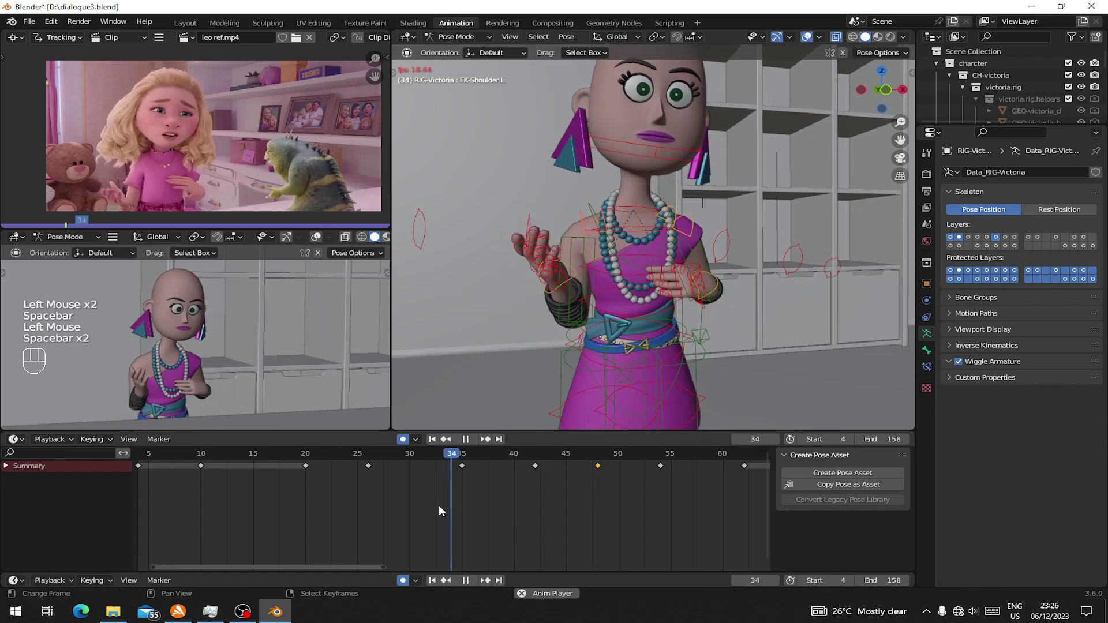
{"action": "left_click", "coordinate": [439, 503]}
{"action": "left_click", "coordinate": [439, 504]}
{"action": "left_click", "coordinate": [438, 503]}
{"action": "left_click", "coordinate": [439, 503]}
{"action": "left_click", "coordinate": [439, 504]}
{"action": "key", "text": "space"}
At frame 48, readjust the shoulder FK pose and replay the move from about frame 34
{"action": "left_click_drag", "start_coordinate": [494, 480], "coordinate": [599, 474]}
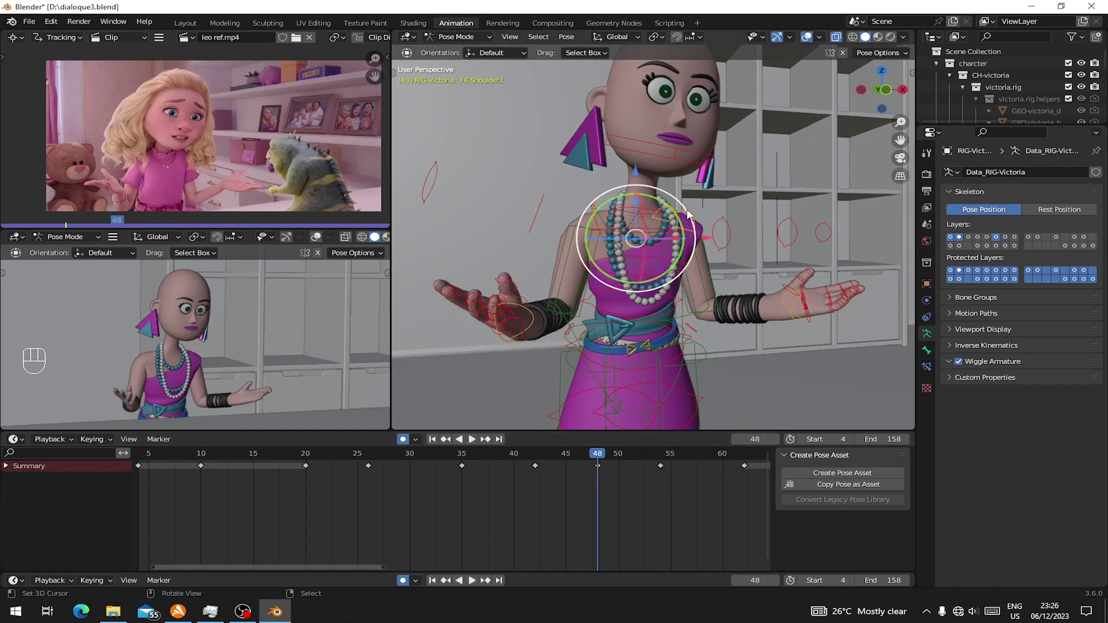
{"action": "left_click_drag", "start_coordinate": [681, 203], "coordinate": [646, 210]}
{"action": "left_click", "coordinate": [469, 473]}
{"action": "key", "text": "space"}
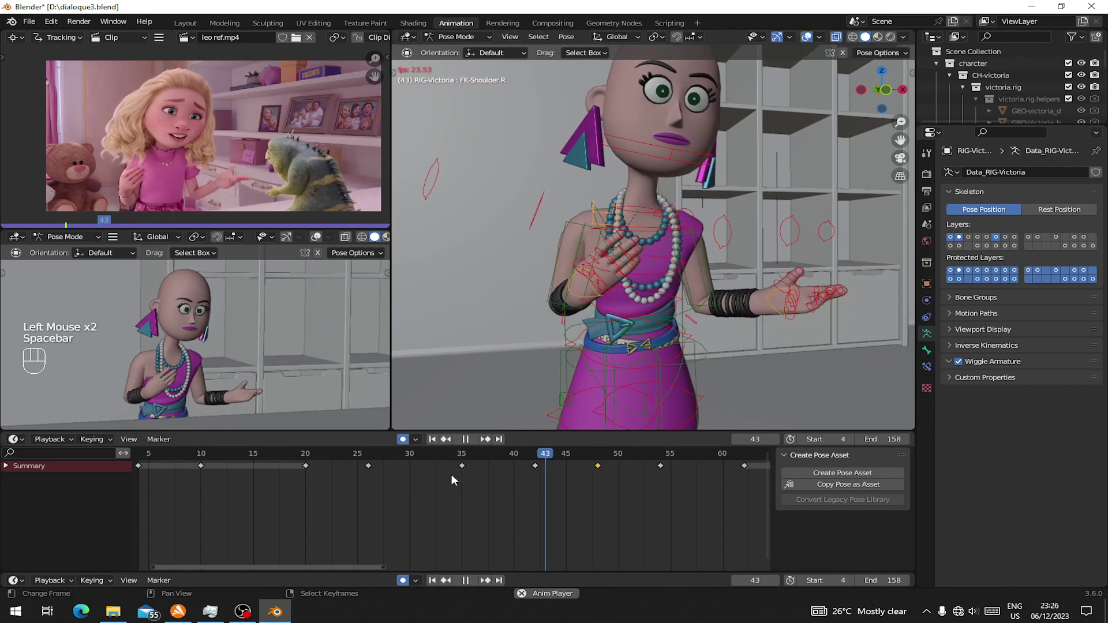
{"action": "left_click", "coordinate": [451, 475]}
{"action": "key", "text": "space"}
Copy the shoulder FK keyframes from frame 48 to frame 54, then reposition the left shoulder and rotate the right one
{"action": "left_click_drag", "start_coordinate": [565, 468], "coordinate": [657, 480]}
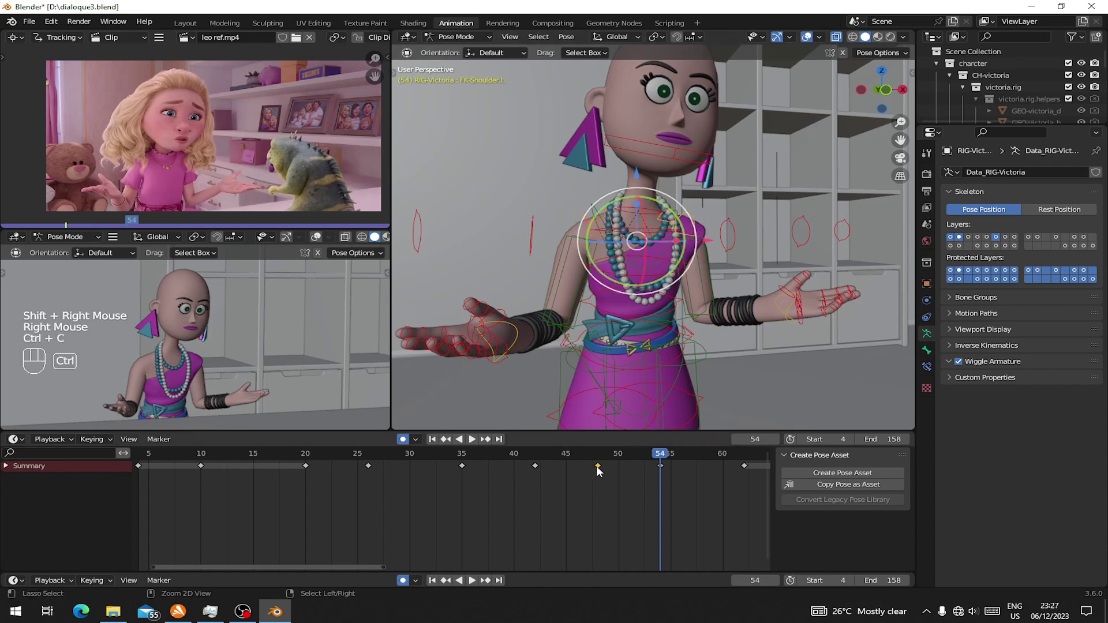
{"action": "key", "text": "ctrl+v"}
{"action": "right_click", "coordinate": [635, 214]}
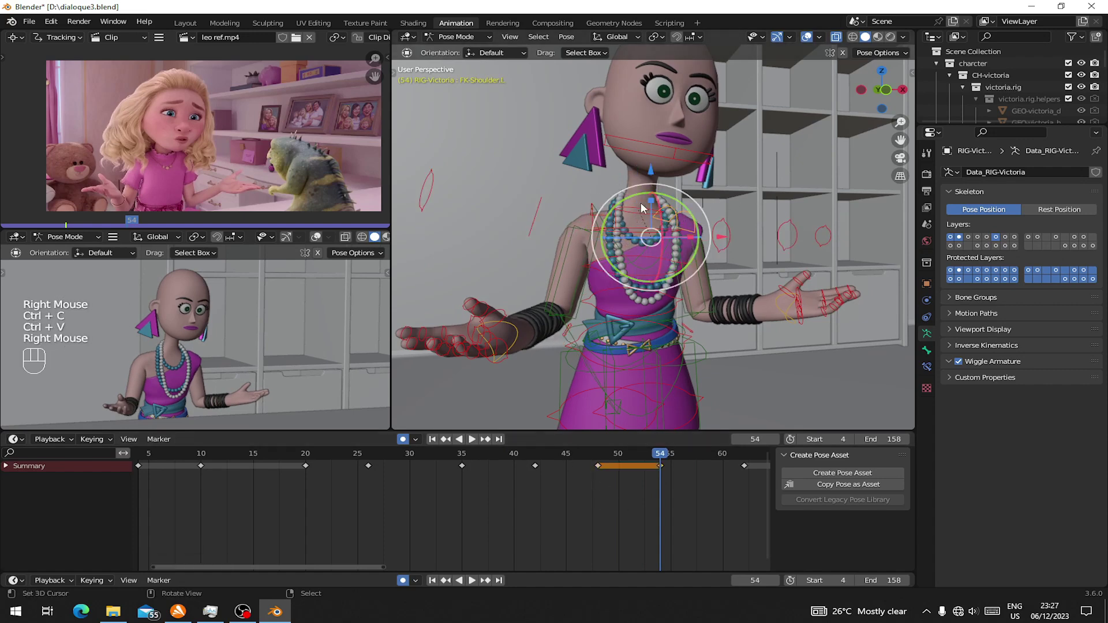
{"action": "left_click_drag", "start_coordinate": [641, 199], "coordinate": [604, 198]}
{"action": "right_click", "coordinate": [612, 222]}
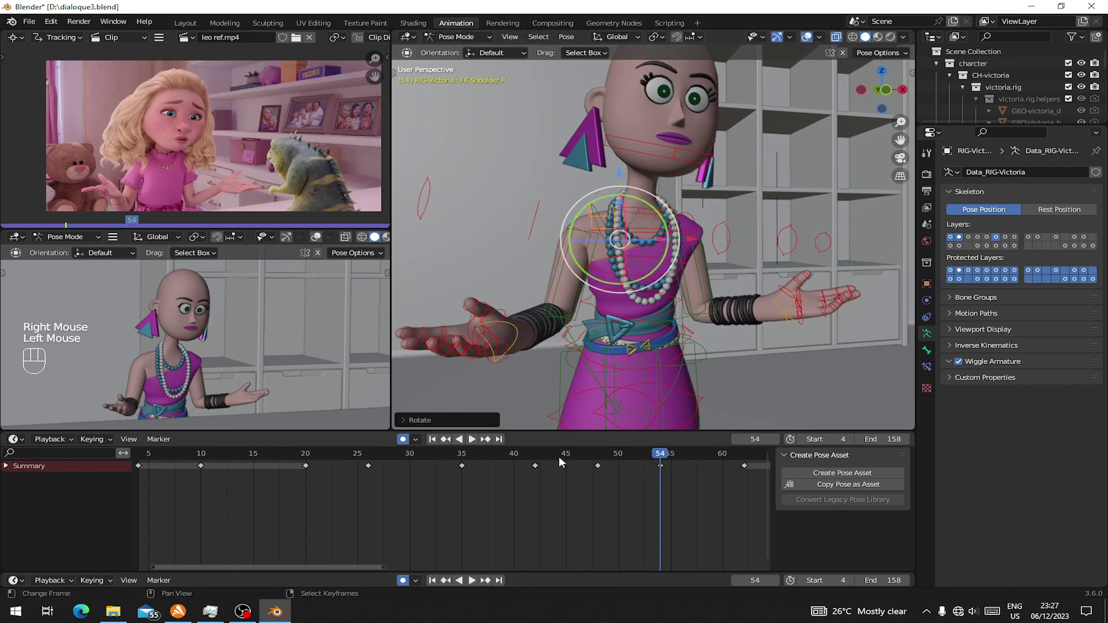
Replay the animation from about frames 31 and 46 to check the shoulder changes
{"action": "left_click", "coordinate": [559, 458]}
{"action": "left_click", "coordinate": [423, 492]}
{"action": "key", "text": "space"}
{"action": "left_click", "coordinate": [573, 493]}
{"action": "key", "text": "space"}
At frame 86, select the right wrist IK control, move it slightly outward and rotate the hand for the breakdown pose
{"action": "middle_click_drag", "start_coordinate": [628, 493], "coordinate": [435, 492]}
{"action": "left_click_drag", "start_coordinate": [451, 491], "coordinate": [433, 470]}
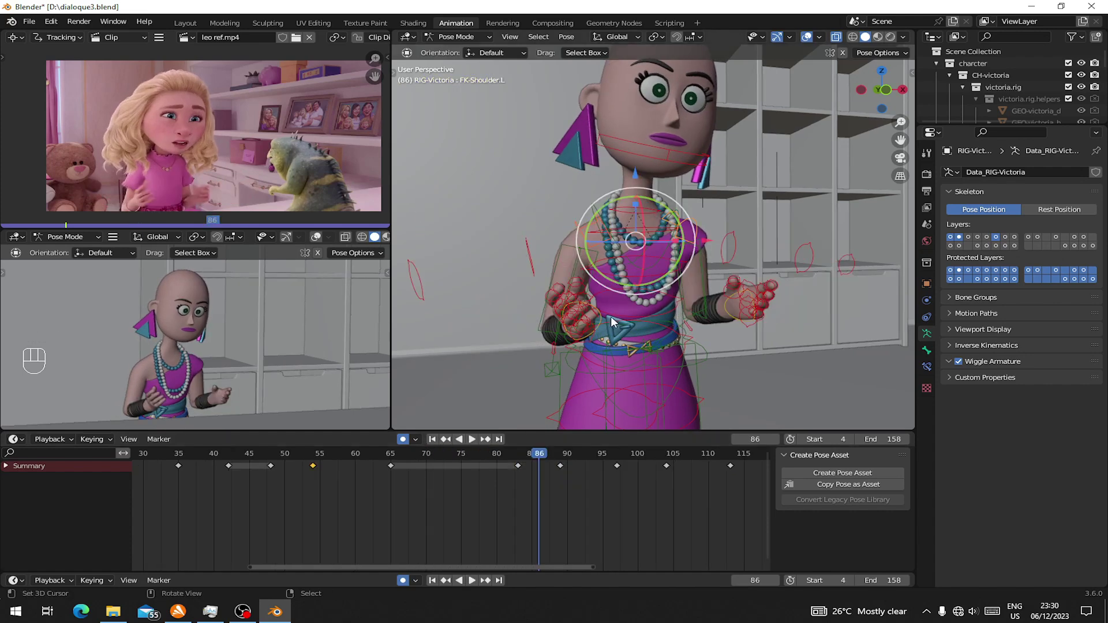
{"action": "right_click", "coordinate": [611, 317]}
{"action": "right_click", "coordinate": [605, 320]}
{"action": "middle_click_drag", "start_coordinate": [605, 319], "coordinate": [603, 337]}
{"action": "right_click", "coordinate": [606, 320]}
{"action": "left_click_drag", "start_coordinate": [603, 337], "coordinate": [577, 332]}
{"action": "middle_click", "coordinate": [578, 331]}
{"action": "key", "text": "r"}
{"action": "middle_click_drag", "start_coordinate": [628, 263], "coordinate": [721, 321]}
{"action": "key", "text": "r"}
{"action": "left_click", "coordinate": [637, 323]}
{"action": "key", "text": "r"}
At frame 86, select the left wrist IK control, move it slightly and rotate the hand to refine the breakdown
{"action": "right_click", "coordinate": [795, 342]}
{"action": "middle_click_drag", "start_coordinate": [796, 342], "coordinate": [705, 345]}
{"action": "right_click", "coordinate": [785, 331]}
{"action": "left_click_drag", "start_coordinate": [726, 342], "coordinate": [716, 340]}
{"action": "middle_click_drag", "start_coordinate": [716, 340], "coordinate": [664, 277]}
{"action": "key", "text": "r"}
{"action": "key", "text": "r"}
{"action": "middle_click_drag", "start_coordinate": [692, 242], "coordinate": [710, 349]}
{"action": "left_click", "coordinate": [710, 352]}
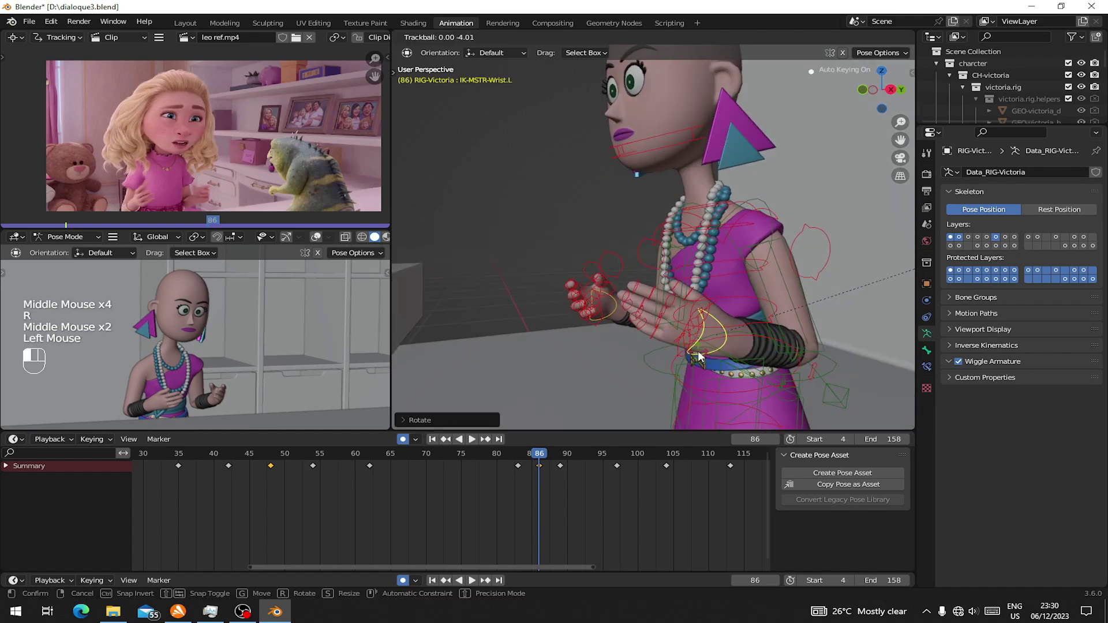
{"action": "middle_click", "coordinate": [791, 295]}
{"action": "key", "text": "r"}
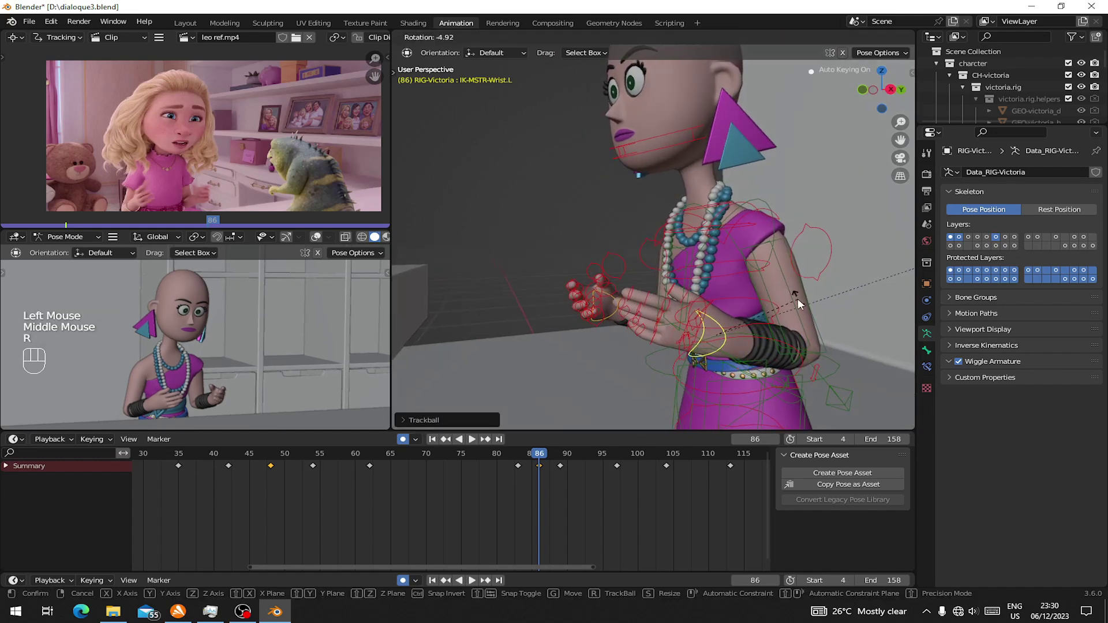
{"action": "key", "text": "r"}
Replay the animation from about frames 44 and 73 to check the new wrist breakdown
{"action": "left_click", "coordinate": [522, 486]}
{"action": "key", "text": "space"}
{"action": "left_click", "coordinate": [449, 508]}
{"action": "left_click", "coordinate": [243, 480]}
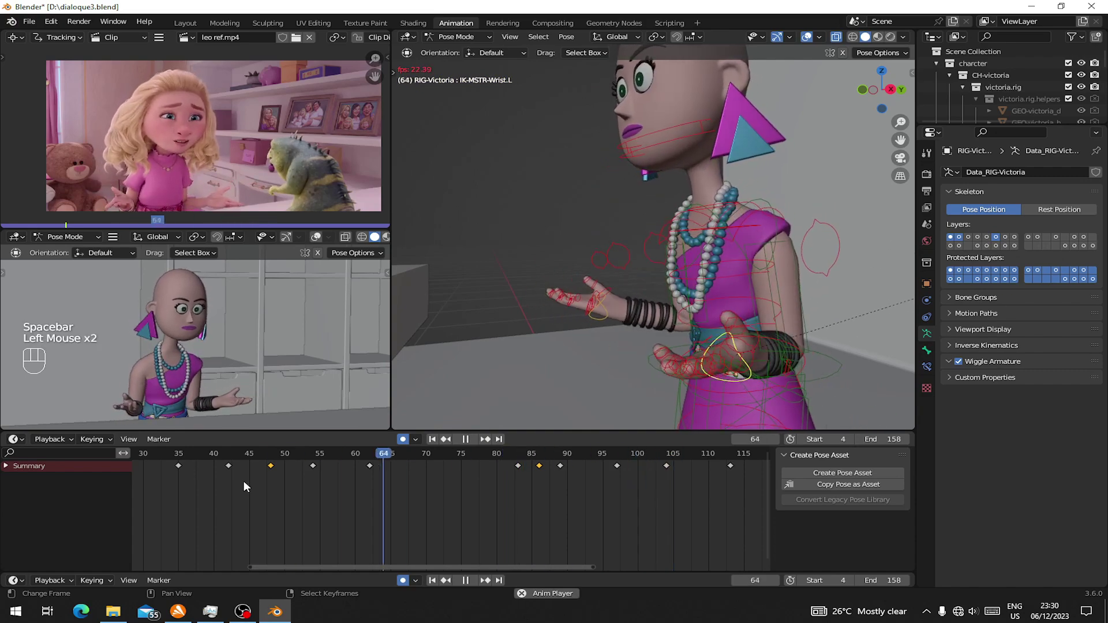
{"action": "left_click", "coordinate": [243, 480]}
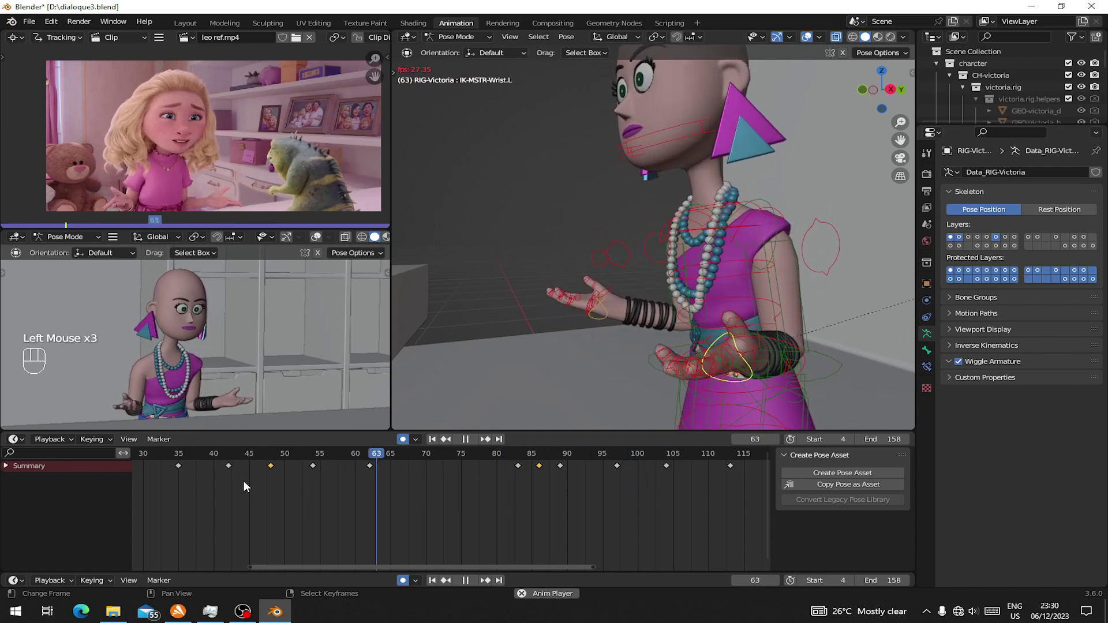
{"action": "key", "text": "space"}
At frame 93, rotate the left wrist IK control to add a breakdown pose
{"action": "left_click_drag", "start_coordinate": [243, 480], "coordinate": [583, 524]}
{"action": "middle_click_drag", "start_coordinate": [628, 348], "coordinate": [577, 424]}
{"action": "mouse_move", "coordinate": [589, 485]}
{"action": "left_mouse_down"}
{"action": "mouse_move", "coordinate": [606, 483]}
{"action": "mouse_move", "coordinate": [590, 479]}
{"action": "mouse_move", "coordinate": [607, 472]}
{"action": "mouse_move", "coordinate": [594, 469]}
{"action": "left_mouse_up"}
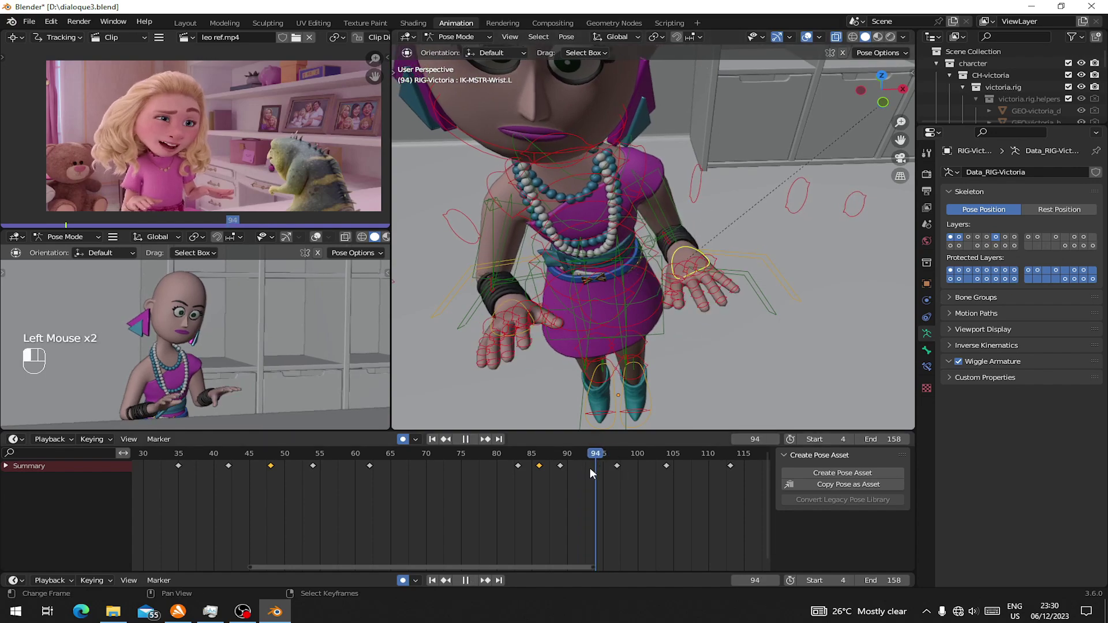
{"action": "left_click", "coordinate": [670, 299]}
{"action": "middle_click_drag", "start_coordinate": [671, 299], "coordinate": [635, 404]}
{"action": "key", "text": "r"}
{"action": "key", "text": "r"}
Replay the animation from about frames 69, 84 and 88 to check the left wrist breakdown
{"action": "left_click", "coordinate": [552, 491]}
{"action": "key", "text": "space"}
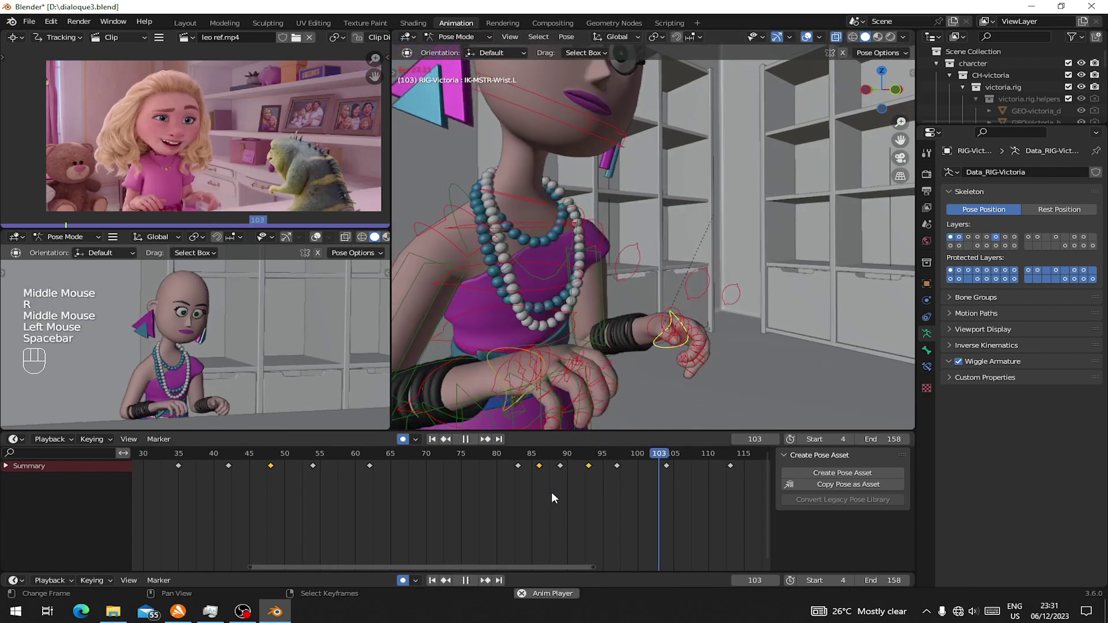
{"action": "left_click", "coordinate": [526, 498]}
{"action": "left_click", "coordinate": [416, 500]}
{"action": "left_click", "coordinate": [417, 500]}
{"action": "left_click", "coordinate": [417, 499]}
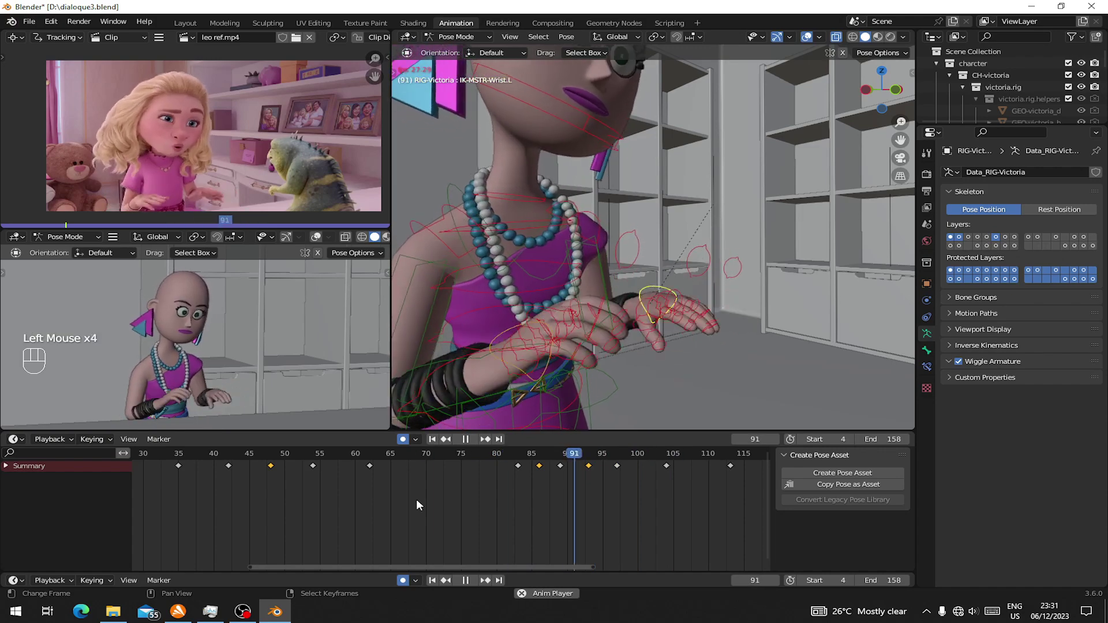
{"action": "key", "text": "space"}
{"action": "left_click", "coordinate": [518, 500]}
At frame 93, select the left arm's IK pole, move it outward from the body and replay the motion
{"action": "left_click_drag", "start_coordinate": [518, 500], "coordinate": [586, 497]}
{"action": "middle_click_drag", "start_coordinate": [583, 376], "coordinate": [579, 323]}
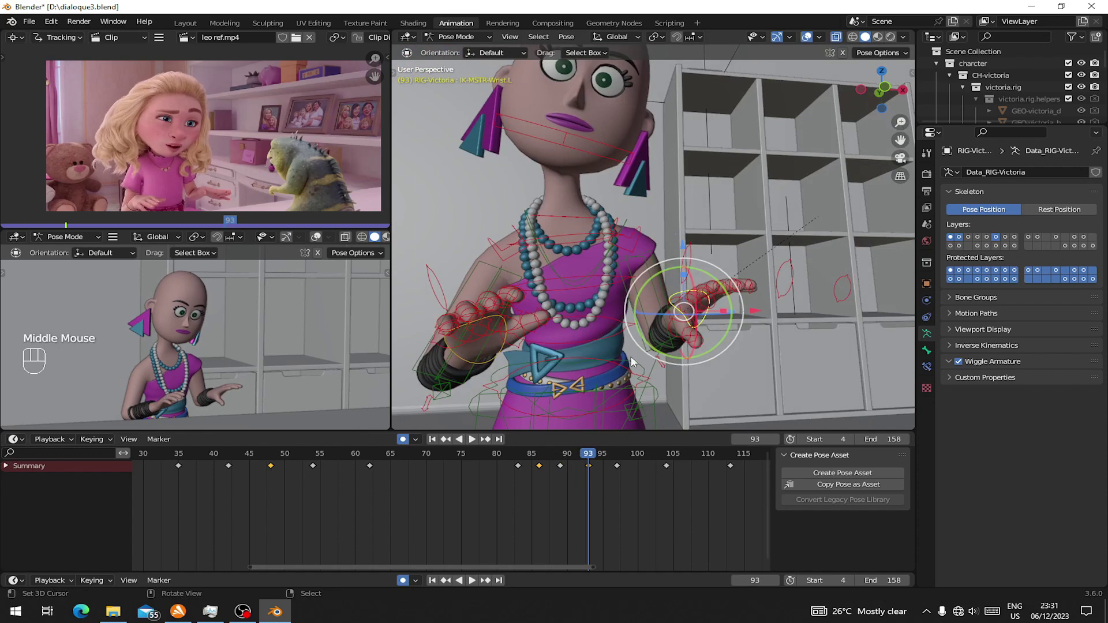
{"action": "right_click", "coordinate": [636, 414]}
{"action": "right_click", "coordinate": [636, 420]}
{"action": "key", "text": "g"}
{"action": "left_click", "coordinate": [502, 493]}
{"action": "key", "text": "space"}
{"action": "left_click", "coordinate": [500, 493]}
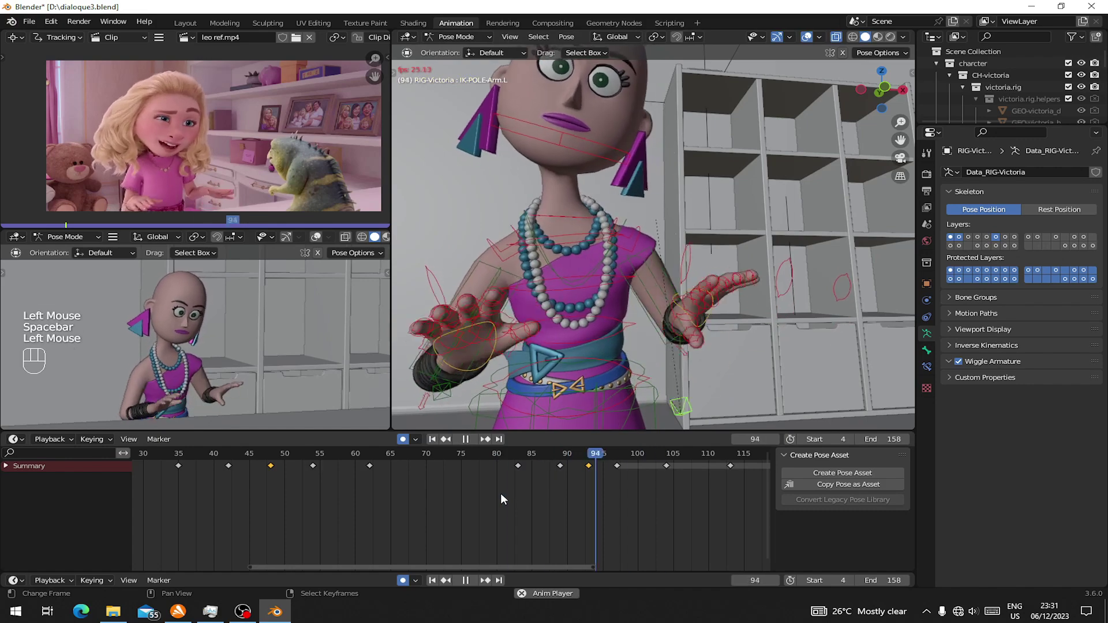
{"action": "key", "text": "Escape"}
Move the left arm's IK pole slightly closer to the body at frame 93 and replay the result
{"action": "key", "text": "t"}
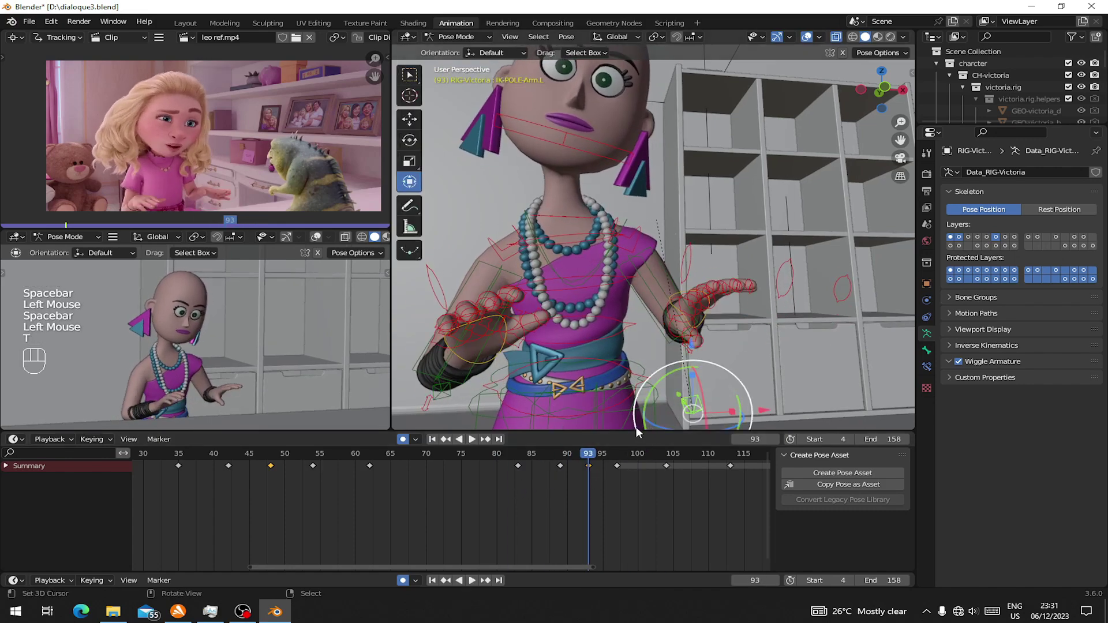
{"action": "key", "text": "g"}
{"action": "left_click", "coordinate": [669, 408]}
{"action": "key", "text": "space"}
{"action": "left_click", "coordinate": [542, 482]}
{"action": "left_click", "coordinate": [486, 482]}
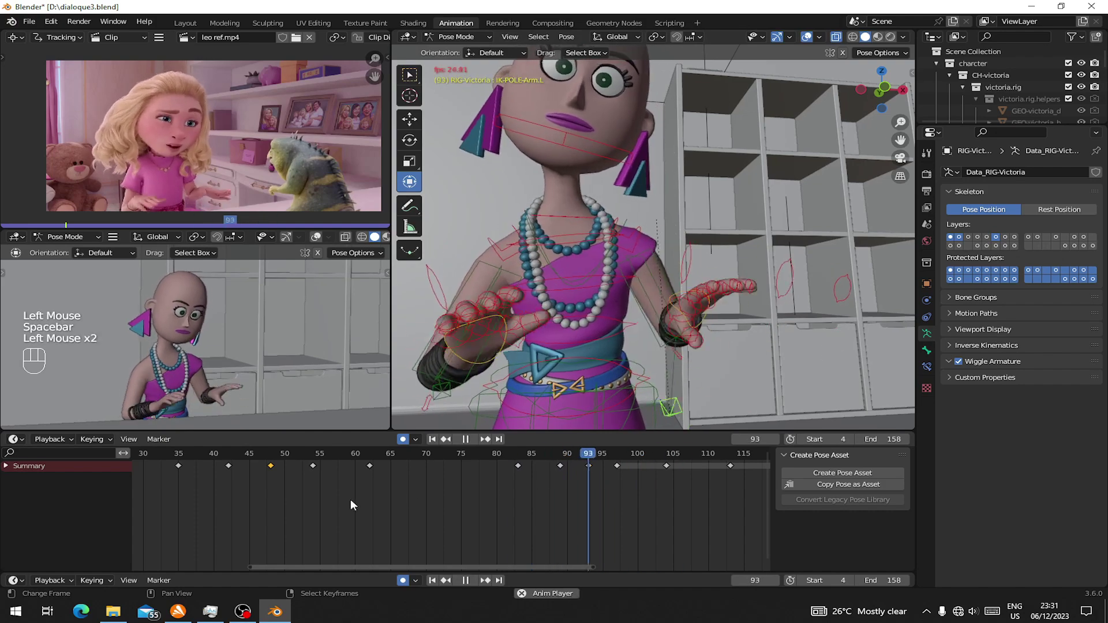
{"action": "left_click", "coordinate": [351, 500]}
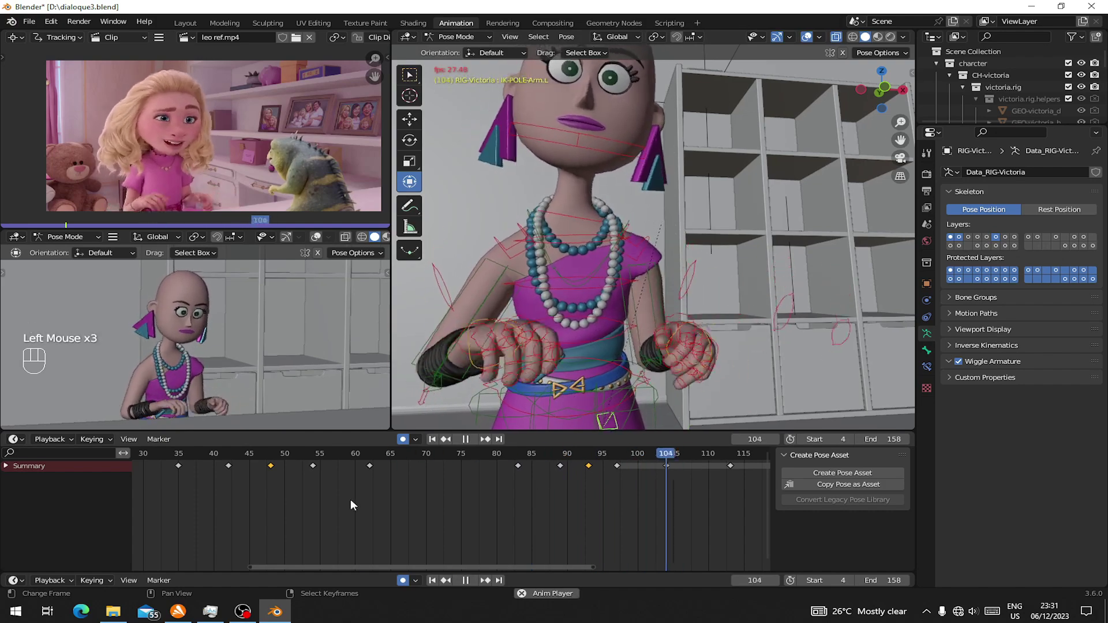
{"action": "key", "text": "space"}
Copy the left arm IK pole's keyframe from frame 93 to frame 97
{"action": "left_click_drag", "start_coordinate": [507, 477], "coordinate": [617, 474]}
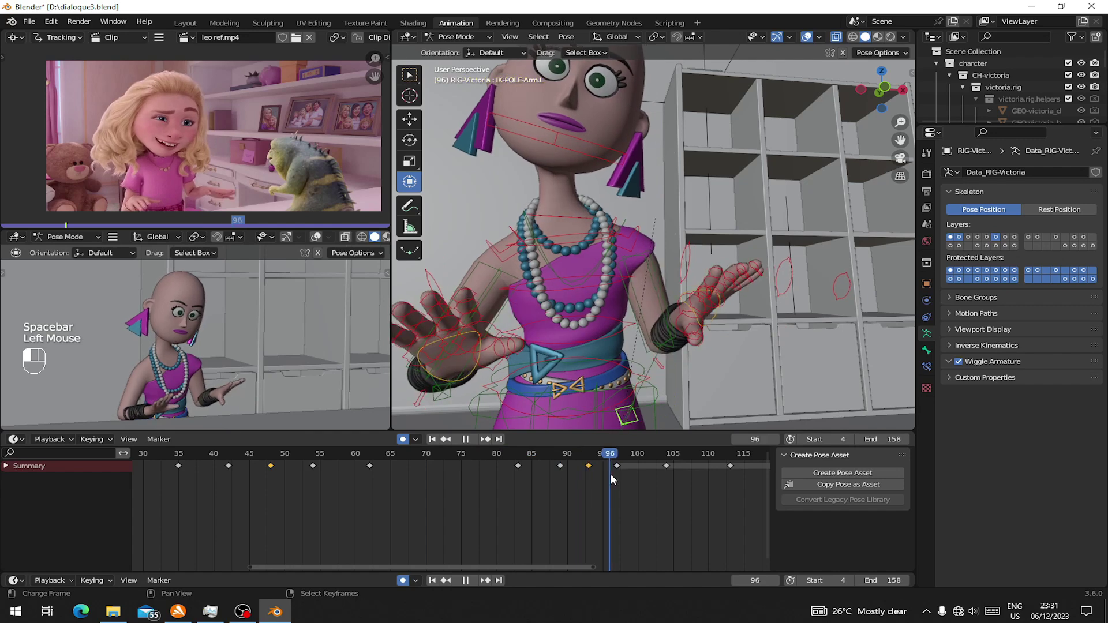
{"action": "key", "text": "ctrl+c"}
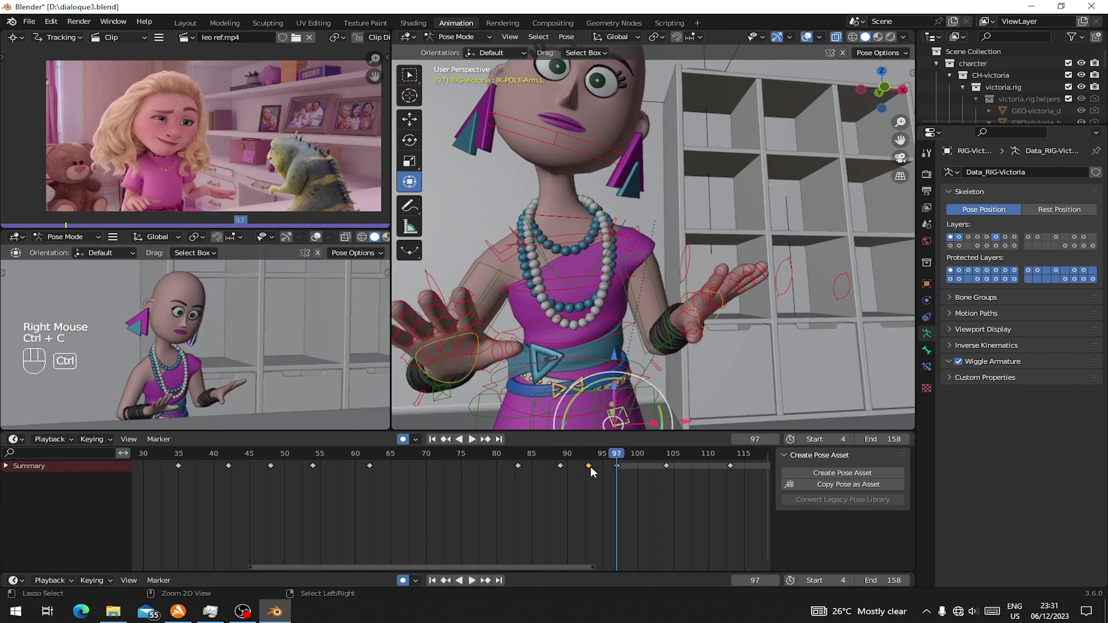
{"action": "key", "text": "ctrl+v"}
Scrub to frame 104, replay the whole animation, and examine the arm pose around frame 46
{"action": "left_click_drag", "start_coordinate": [623, 471], "coordinate": [667, 471]}
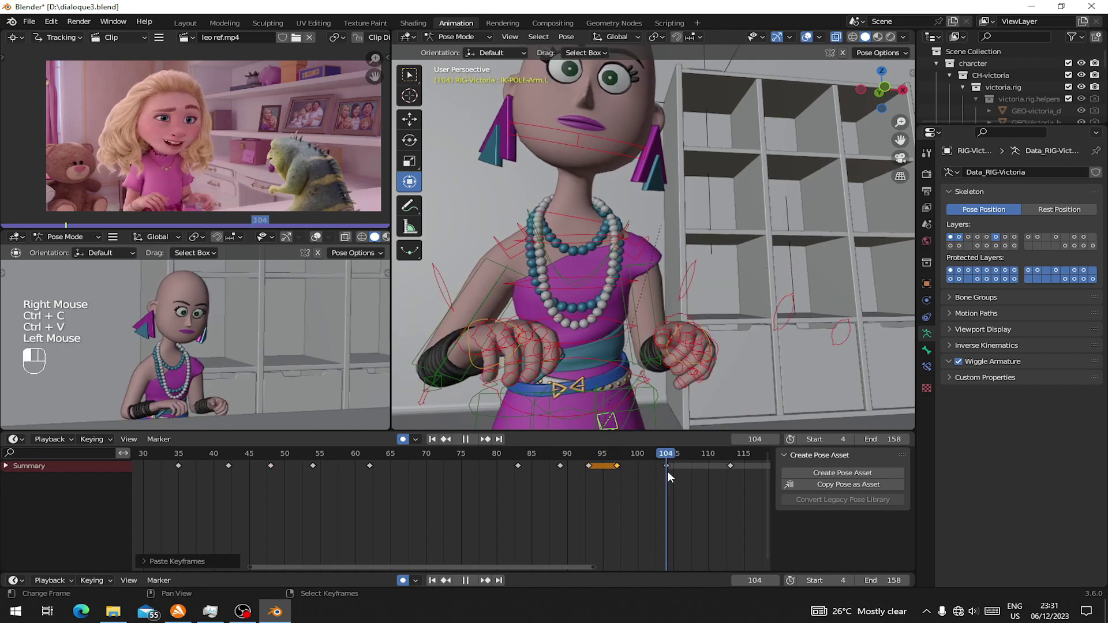
{"action": "left_click", "coordinate": [462, 480]}
{"action": "key", "text": "space"}
{"action": "key", "text": "space"}
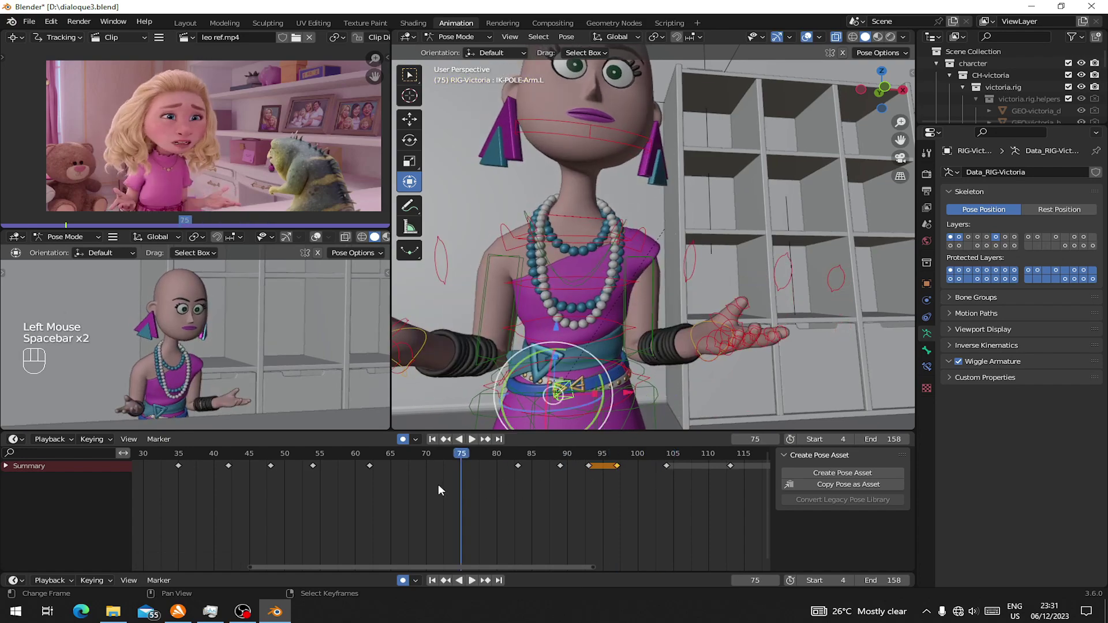
{"action": "key", "text": "space"}
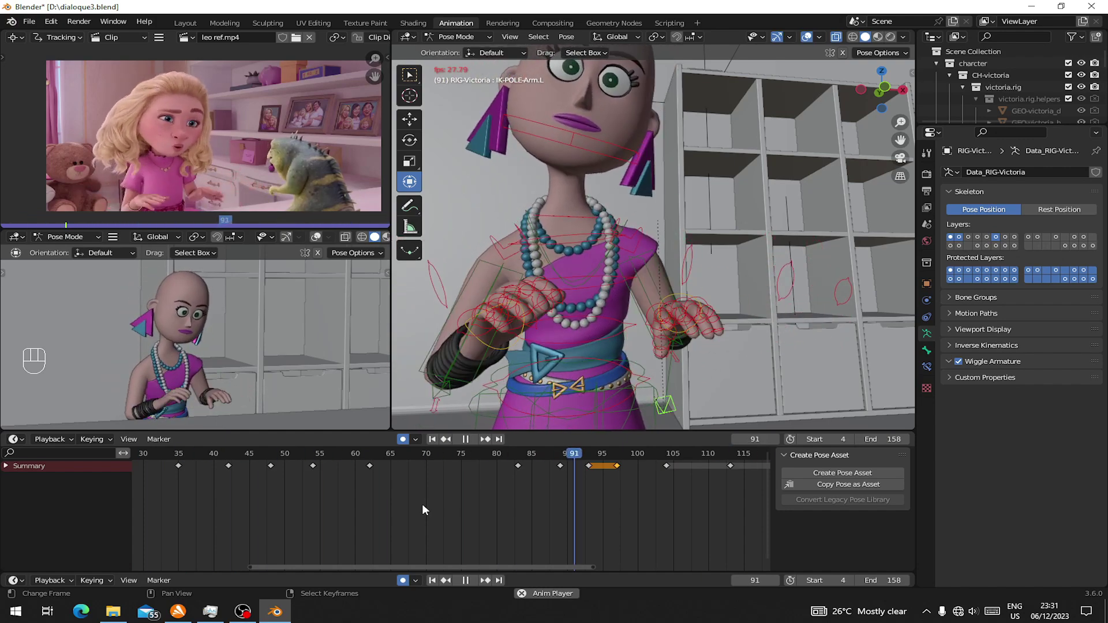
{"action": "middle_click_drag", "start_coordinate": [421, 504], "coordinate": [583, 520]}
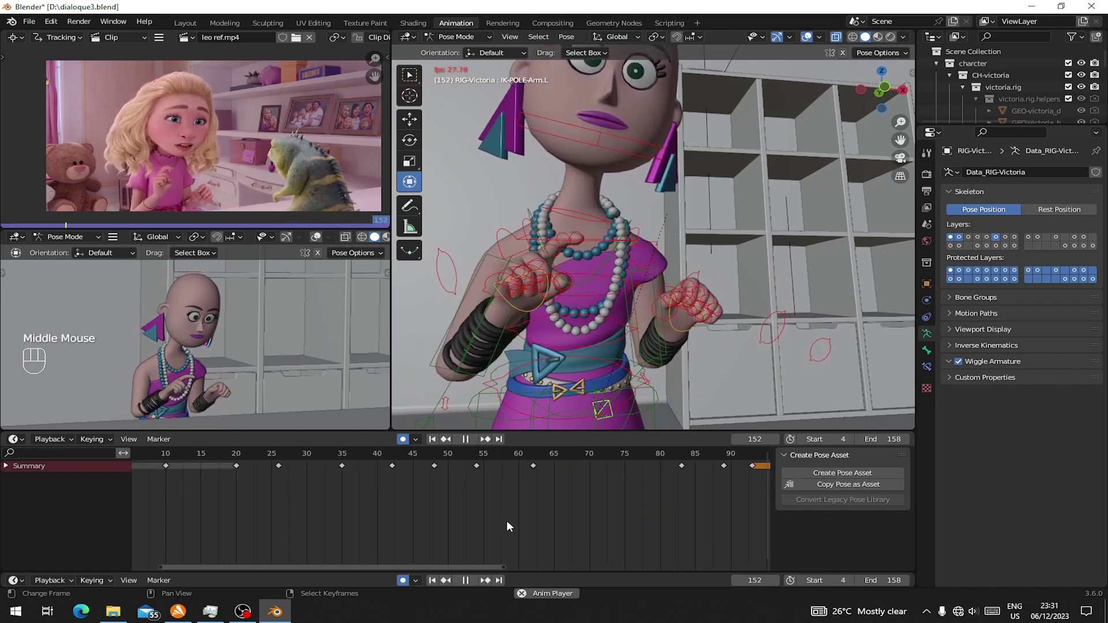
{"action": "scroll", "coordinate": [506, 520], "scroll_direction": "down", "scroll_amount": 2}
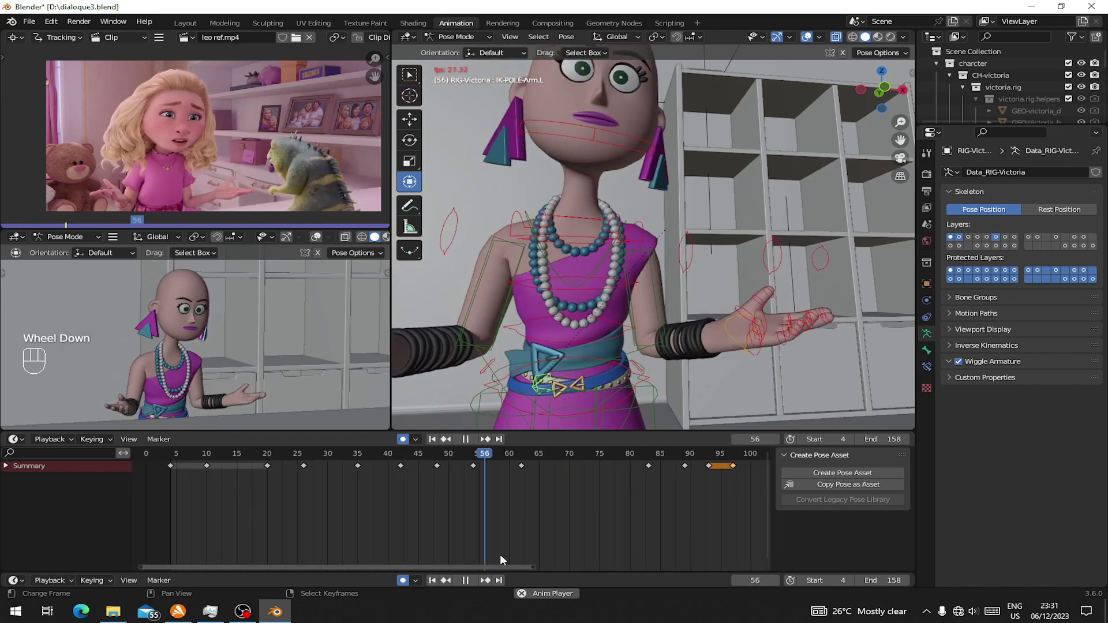
{"action": "key", "text": "space"}
{"action": "middle_click_drag", "start_coordinate": [486, 555], "coordinate": [476, 531]}
{"action": "left_click", "coordinate": [492, 494]}
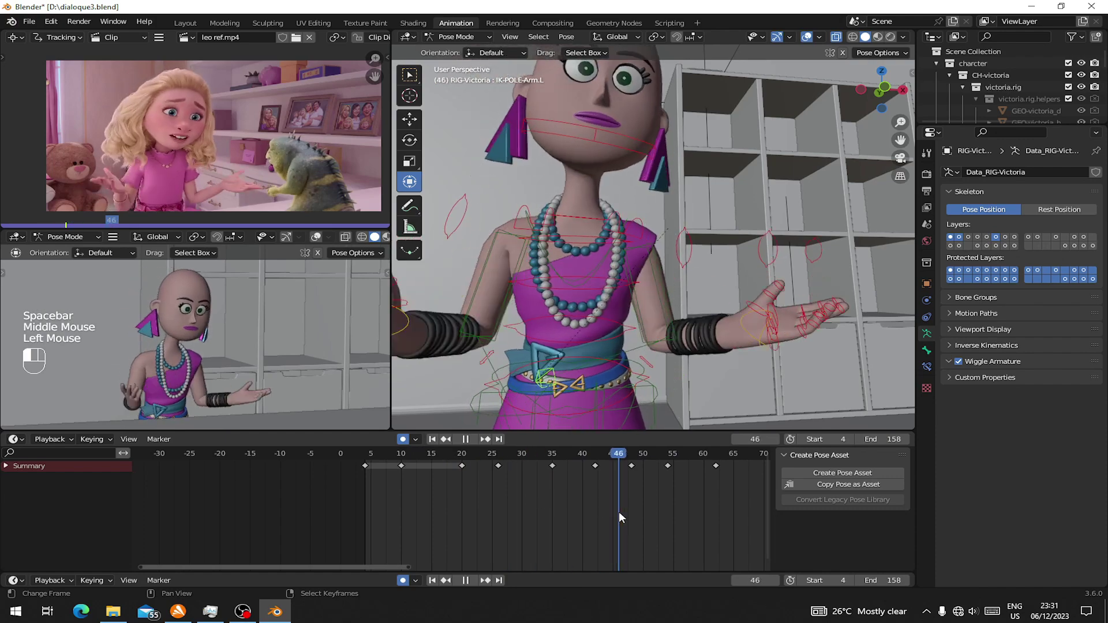
At frame 45, switch the transform orientation to Local and rotate the right wrist IK control to lower the raised fingers forward
{"action": "middle_click_drag", "start_coordinate": [618, 512], "coordinate": [491, 513]}
{"action": "left_click_drag", "start_coordinate": [450, 499], "coordinate": [479, 497]}
{"action": "middle_click_drag", "start_coordinate": [456, 364], "coordinate": [538, 256], "text": "shift"}
{"action": "right_click", "coordinate": [509, 326]}
{"action": "left_click", "coordinate": [615, 36]}
{"action": "left_click", "coordinate": [613, 92]}
{"action": "left_click_drag", "start_coordinate": [534, 283], "coordinate": [515, 301]}
{"action": "middle_click_drag", "start_coordinate": [515, 301], "coordinate": [609, 298]}
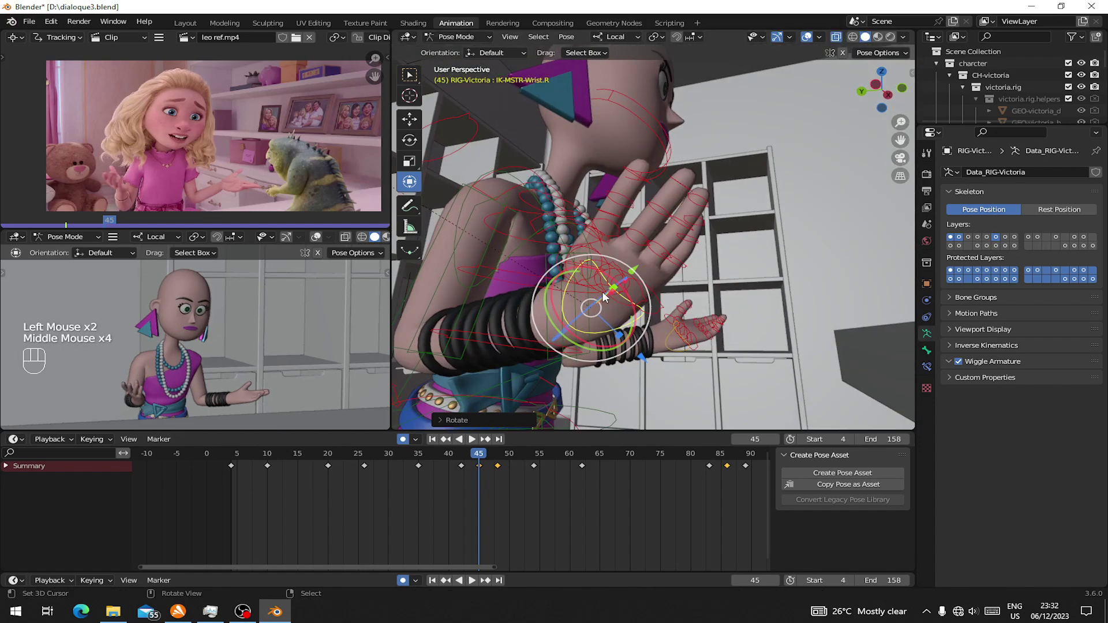
{"action": "left_click_drag", "start_coordinate": [599, 274], "coordinate": [622, 287]}
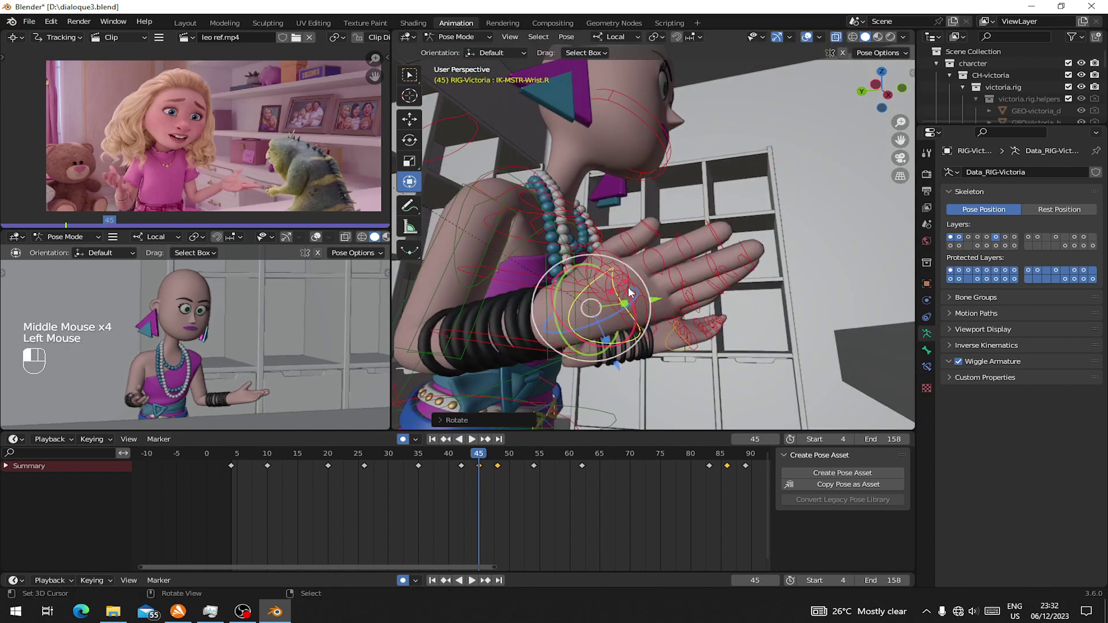
{"action": "middle_click_drag", "start_coordinate": [622, 286], "coordinate": [553, 300]}
{"action": "left_click", "coordinate": [521, 299]}
Replay the animation from about frames 20 and 33 to check the right wrist rotation
{"action": "left_click", "coordinate": [472, 439]}
{"action": "key", "text": "space"}
{"action": "left_click", "coordinate": [406, 546]}
{"action": "left_click", "coordinate": [406, 546]}
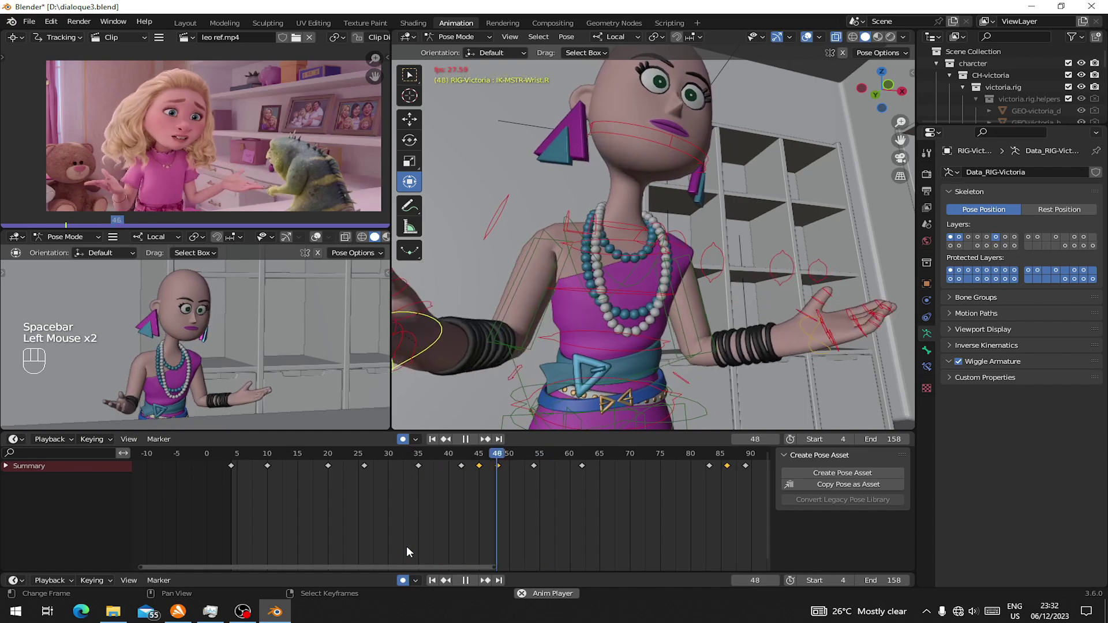
{"action": "left_click", "coordinate": [327, 532]}
{"action": "scroll", "coordinate": [328, 537], "scroll_direction": "down", "scroll_amount": 2}
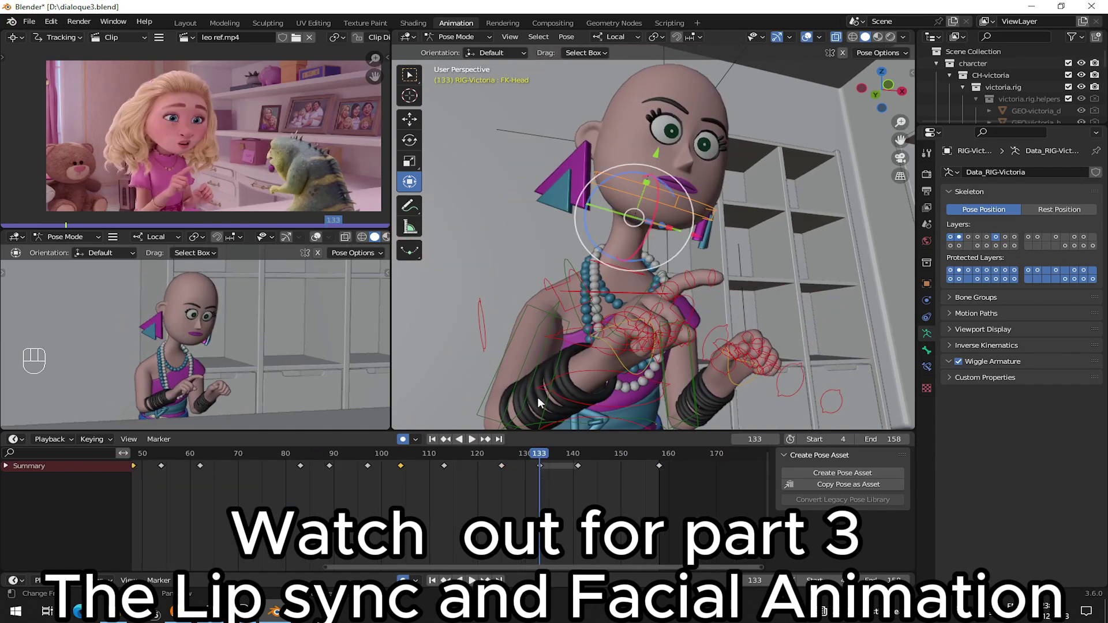
Switch the transform orientation to Global and adjust the head FK control slightly at frame 133
{"action": "middle_click_drag", "start_coordinate": [538, 398], "coordinate": [692, 213]}
{"action": "left_click_drag", "start_coordinate": [641, 32], "coordinate": [621, 68]}
{"action": "left_click_drag", "start_coordinate": [509, 200], "coordinate": [515, 198]}
Replay the finished animation, save the file, and enlarge the camera preview viewport
{"action": "left_click", "coordinate": [503, 484]}
{"action": "key", "text": "space"}
{"action": "left_click", "coordinate": [372, 500]}
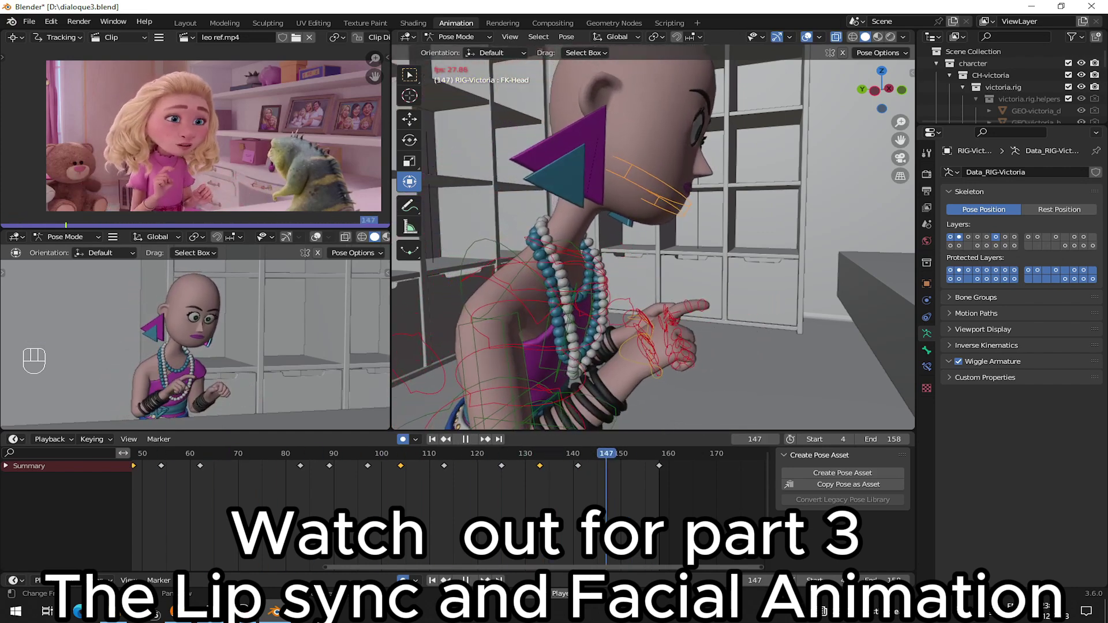
{"action": "key", "text": "ctrl+s"}
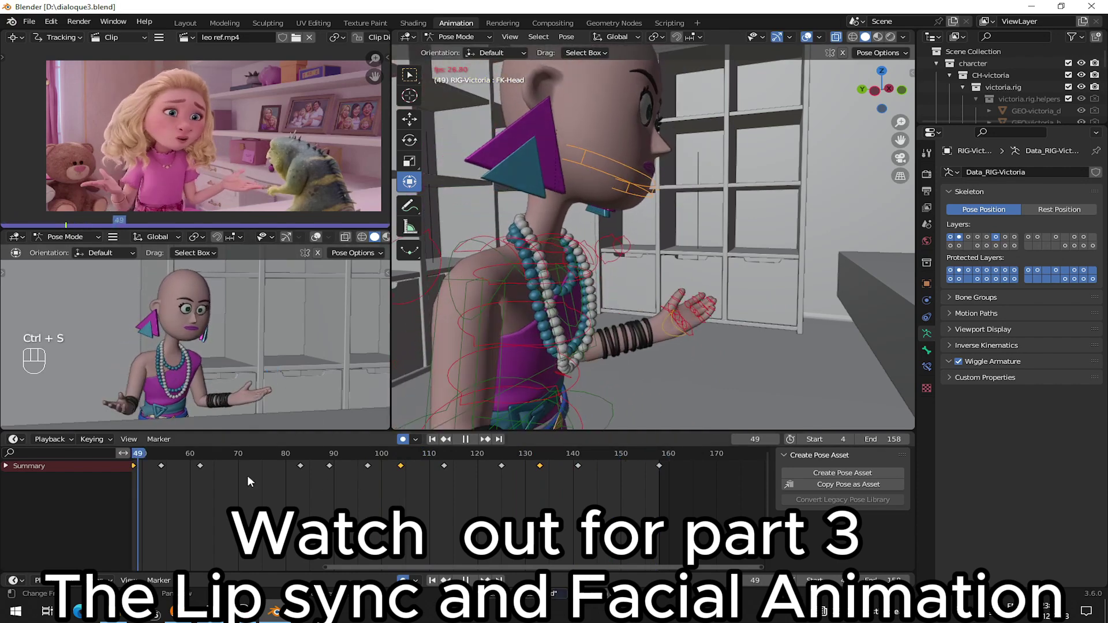
{"action": "left_click_drag", "start_coordinate": [199, 225], "coordinate": [198, 197]}
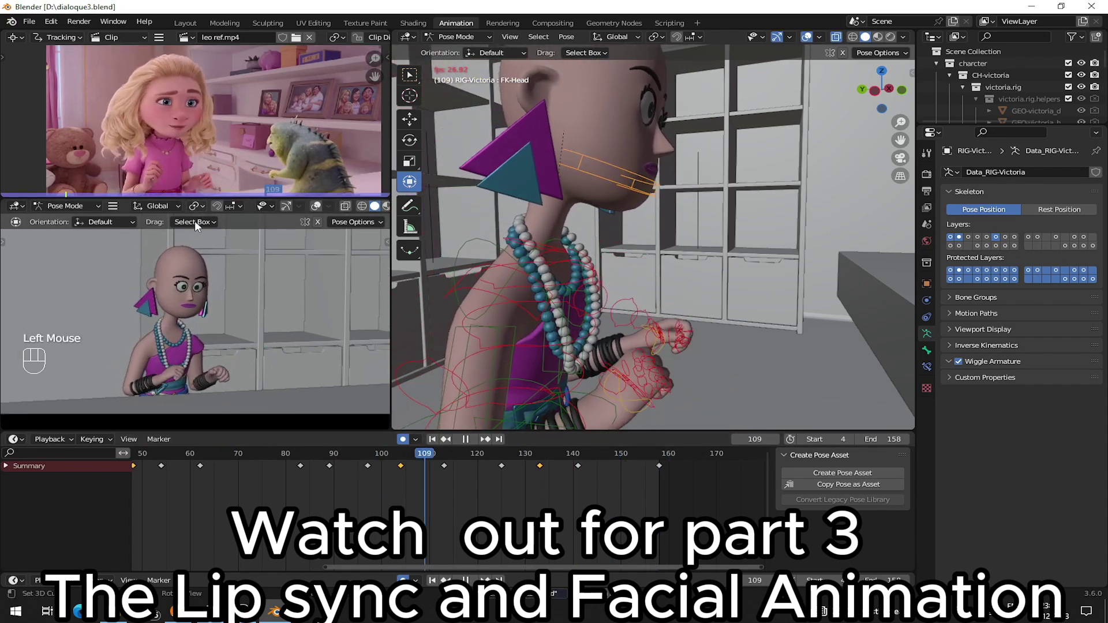